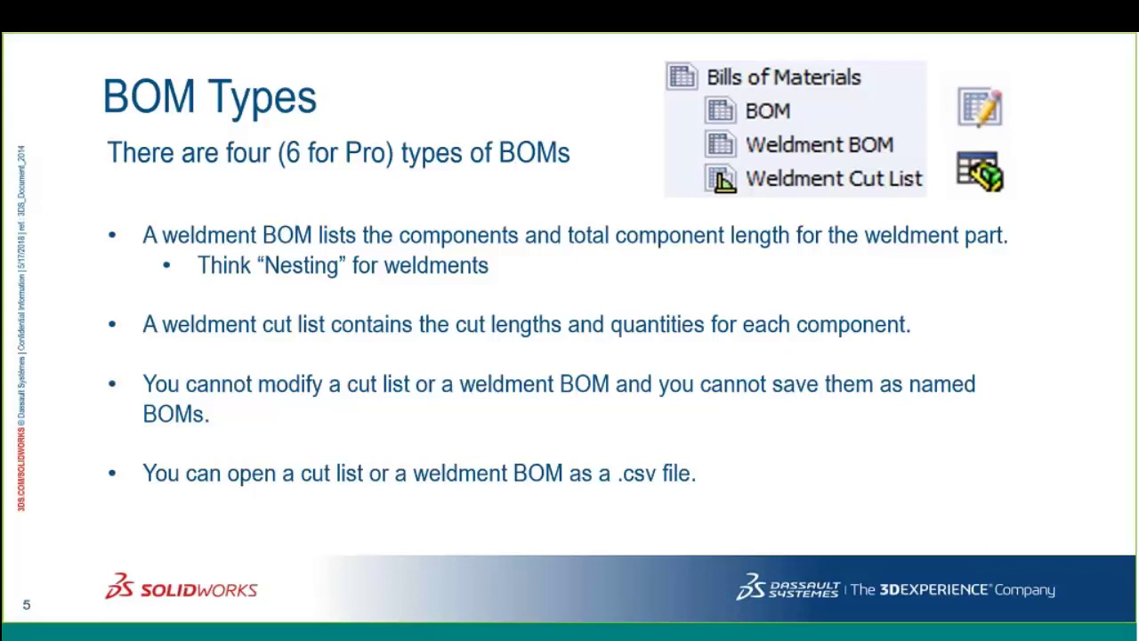
Step: Switch from the slideshow to the Production vault, open Projects > Project #1023 and select _Finished Gripper.SLDDRW
{"action": "key", "text": "Escape"}
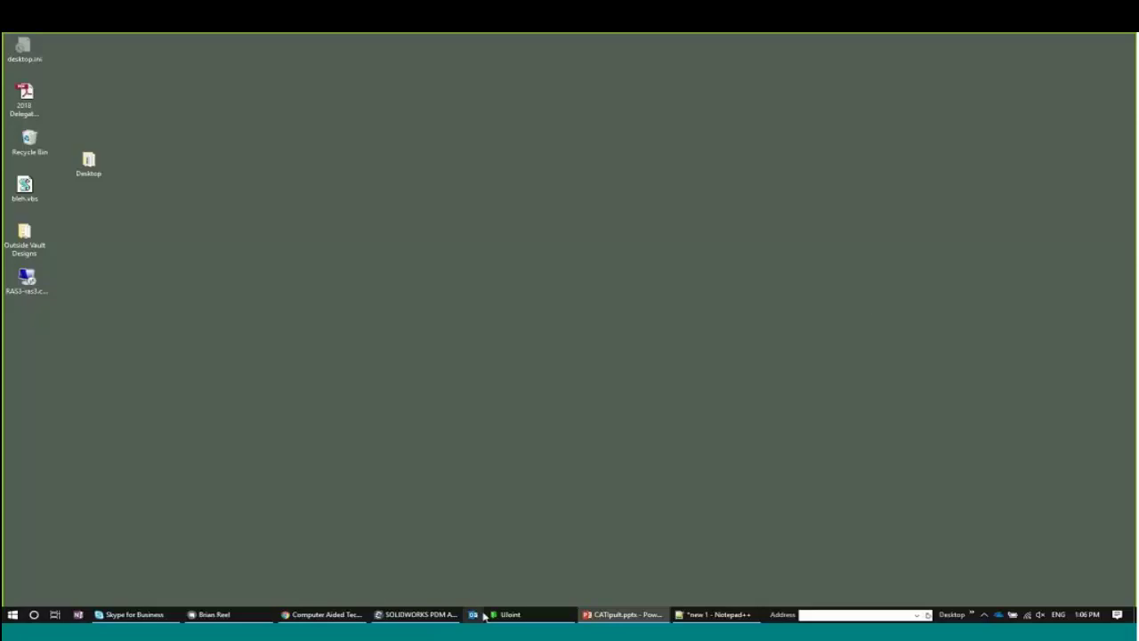
{"action": "left_click", "coordinate": [510, 614]}
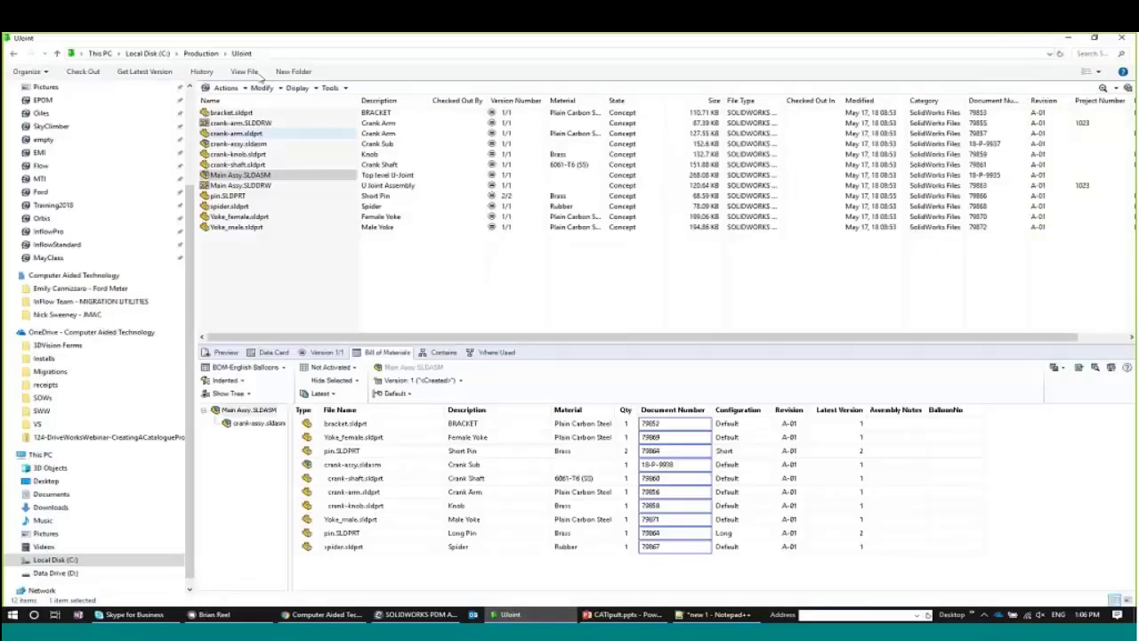
{"action": "left_click", "coordinate": [203, 53]}
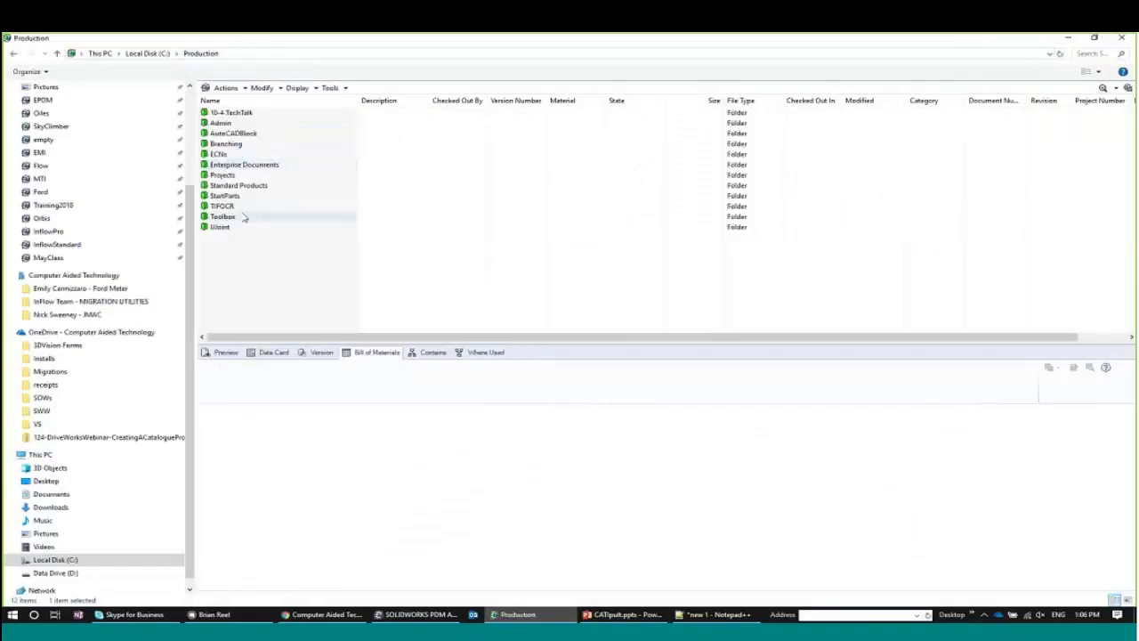
{"action": "left_click", "coordinate": [235, 178]}
{"action": "double_click", "coordinate": [235, 177]}
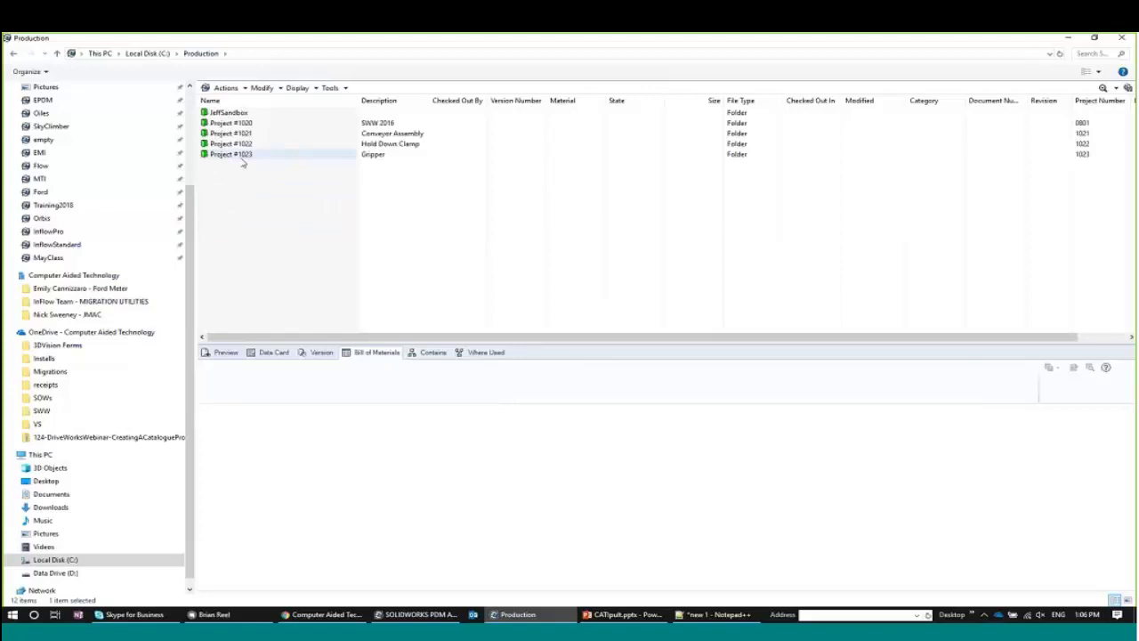
{"action": "left_click", "coordinate": [242, 156]}
{"action": "left_click", "coordinate": [239, 123]}
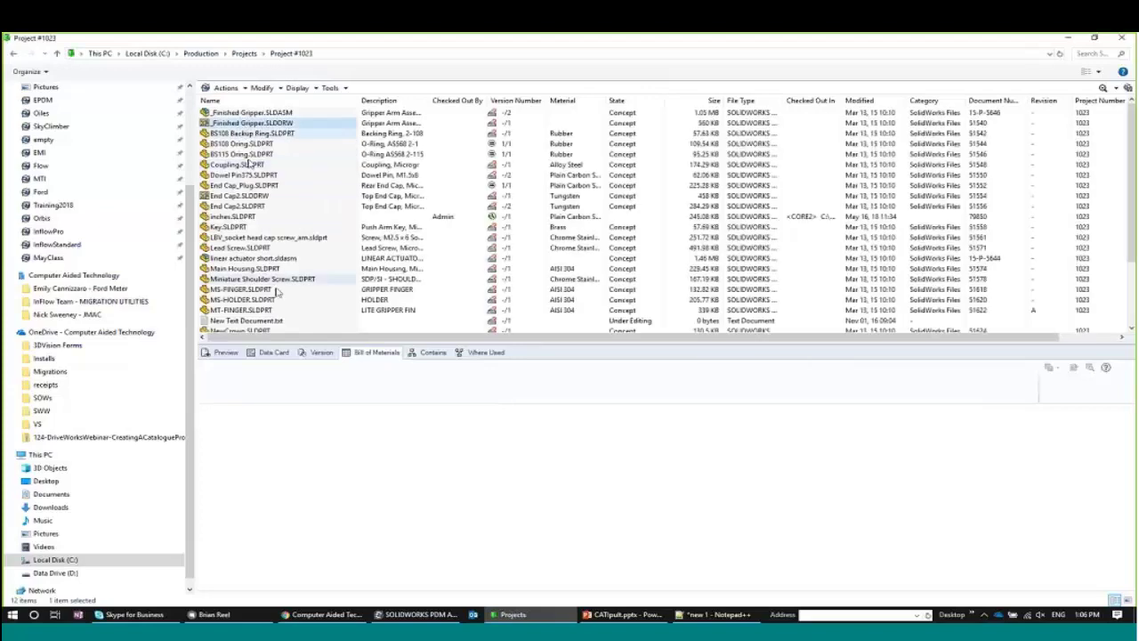
Step: Preview the gripper drawing and display its embedded table, _Finished Gripper.SLDDRW: Bill of Materials1
{"action": "left_click", "coordinate": [225, 352]}
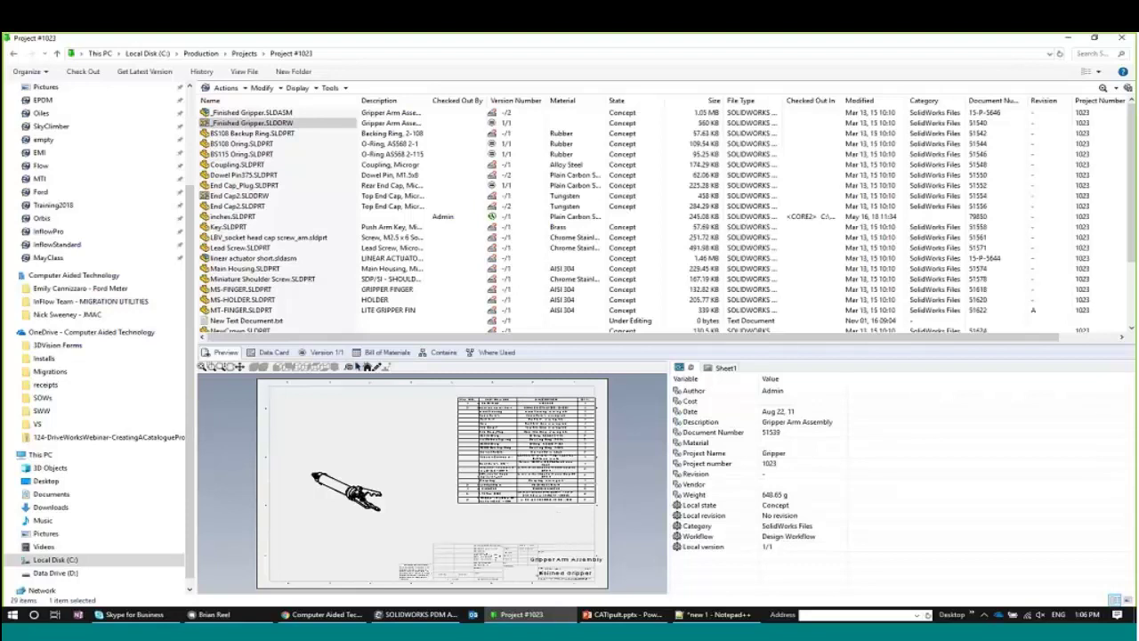
{"action": "left_click", "coordinate": [383, 353]}
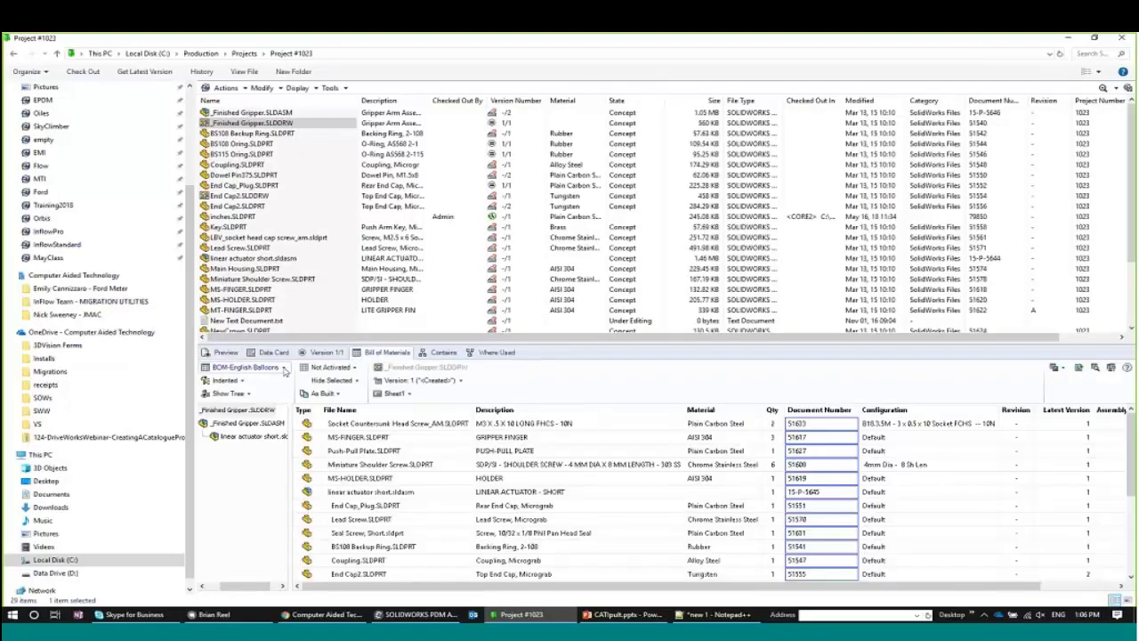
{"action": "left_click", "coordinate": [283, 368]}
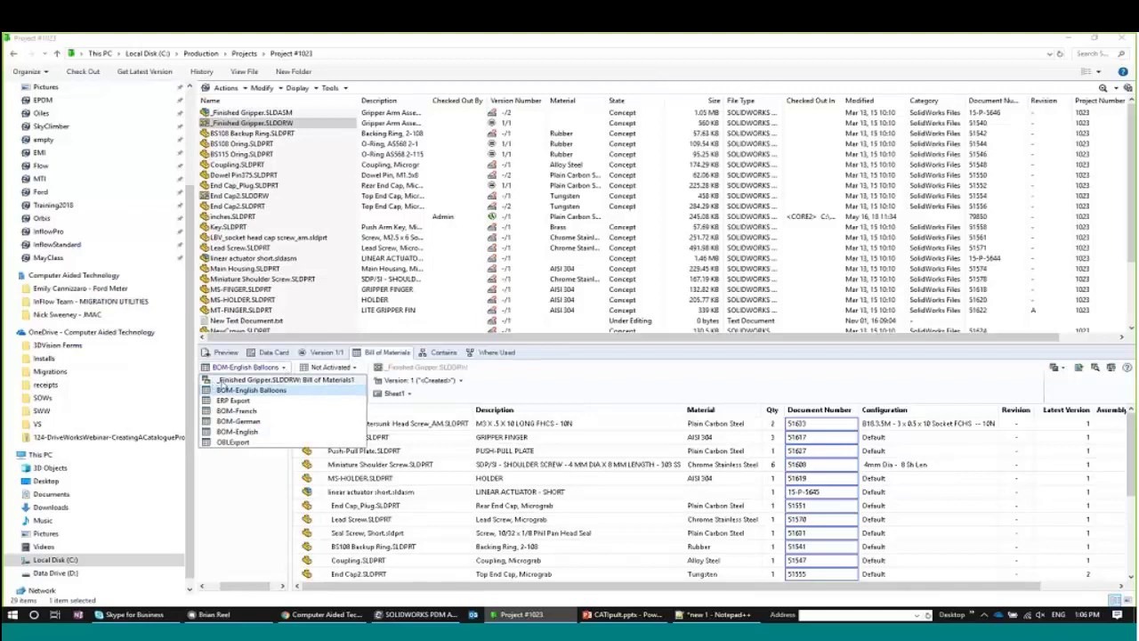
{"action": "left_click", "coordinate": [267, 380]}
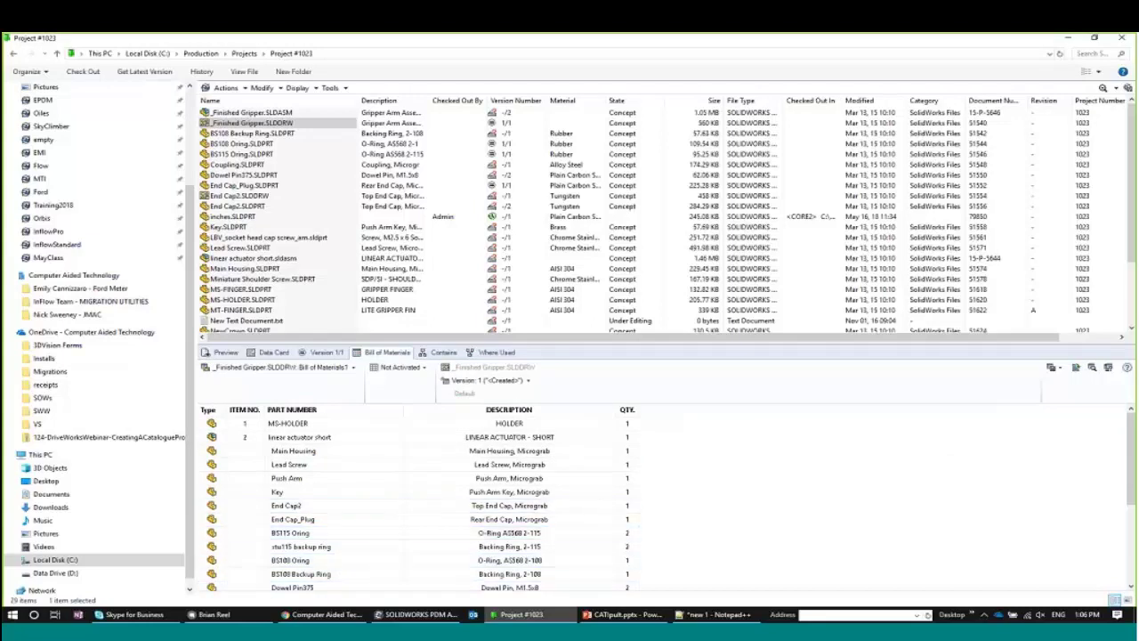
Step: Try to show the gripper drawing's bill of materials in the BOM-French layout
{"action": "left_click", "coordinate": [280, 367]}
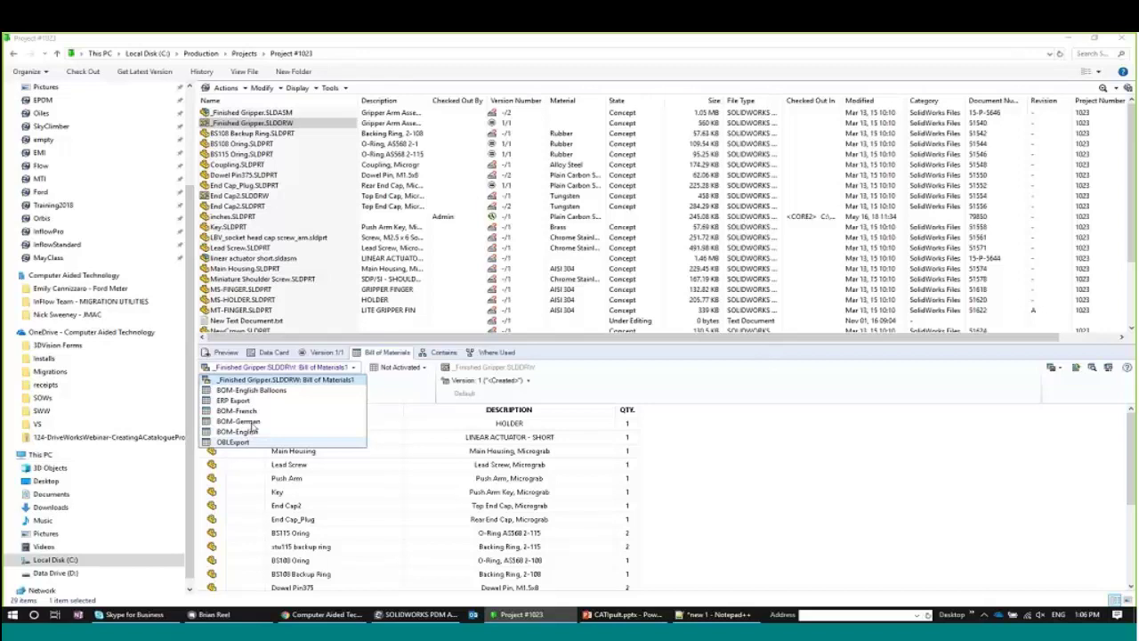
{"action": "left_click", "coordinate": [254, 416]}
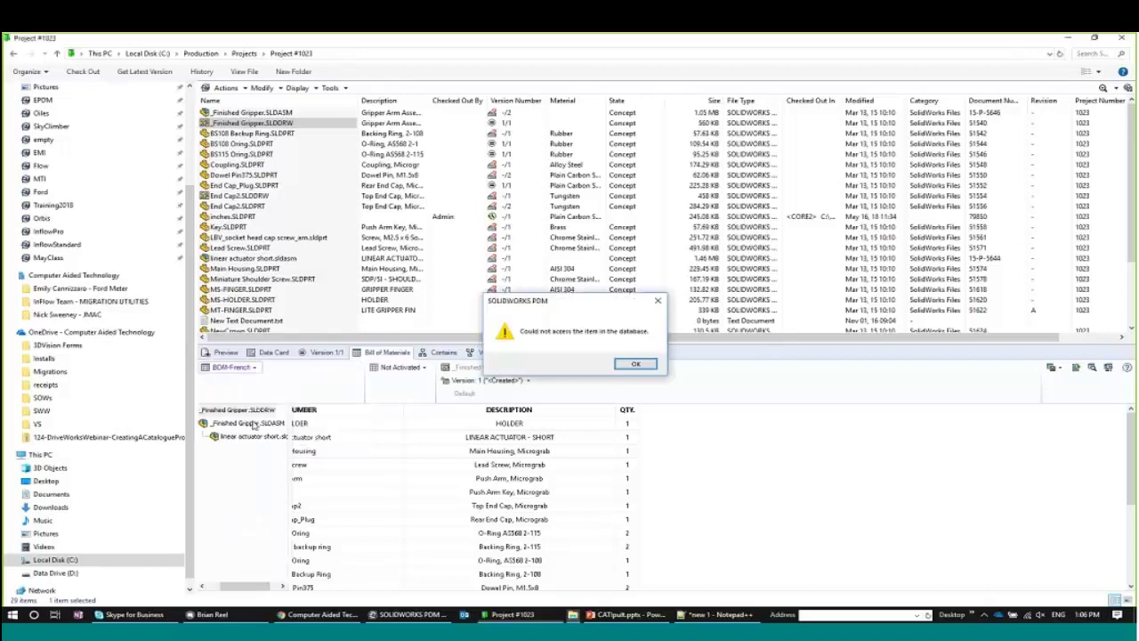
{"action": "left_click", "coordinate": [631, 368]}
Step: Reload the gripper drawing's bill of materials and display it in the OBLExport layout
{"action": "left_click", "coordinate": [226, 353]}
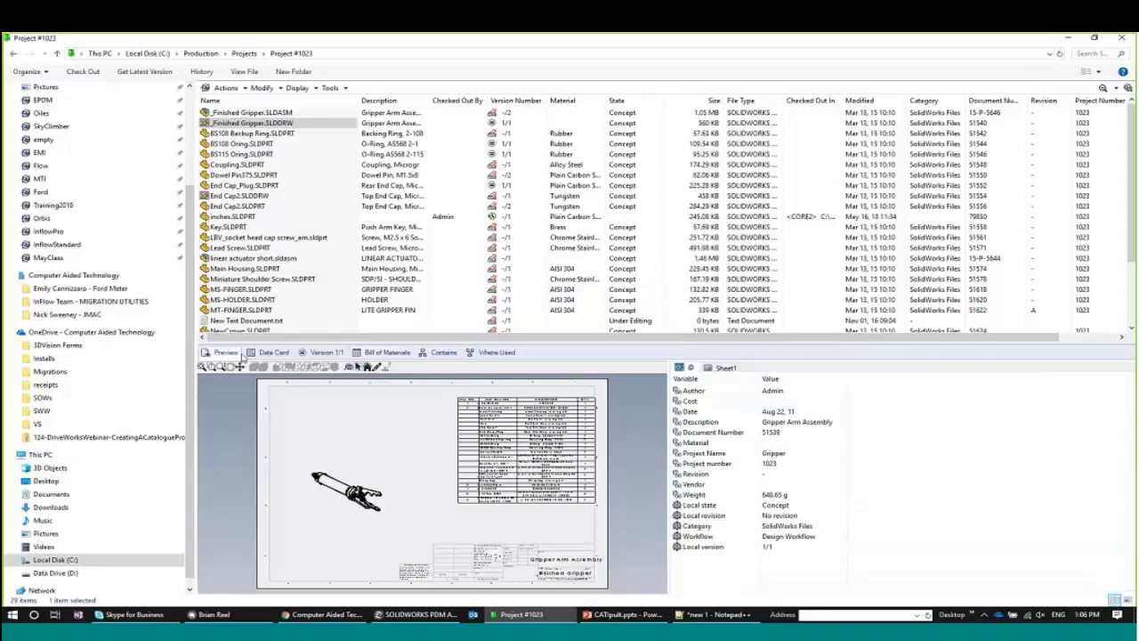
{"action": "left_click", "coordinate": [326, 353]}
{"action": "left_click", "coordinate": [385, 353]}
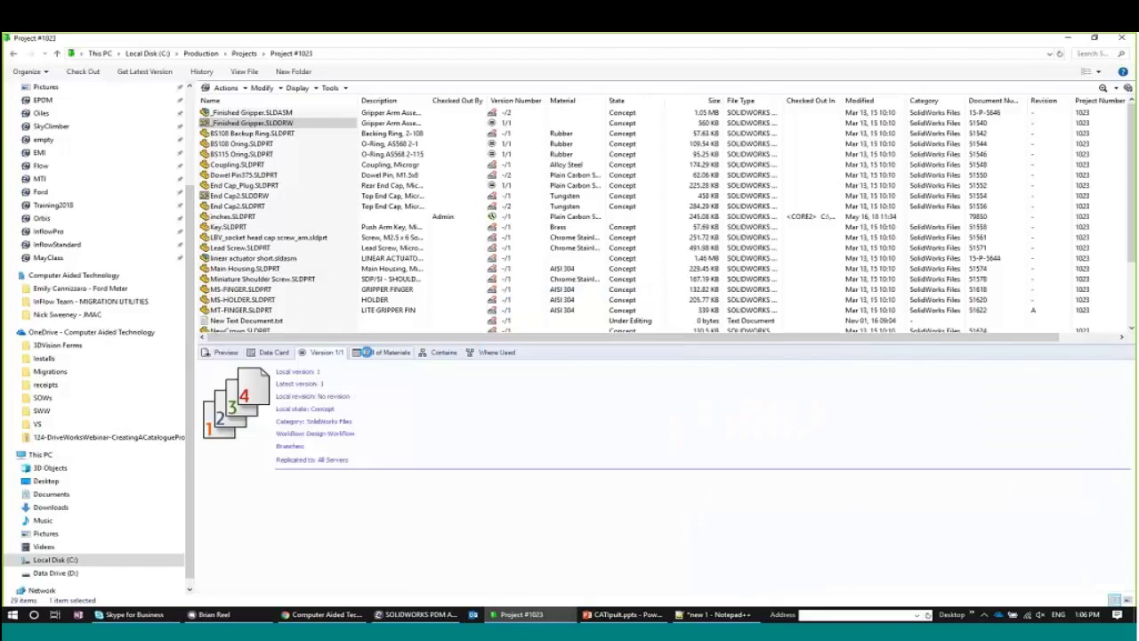
{"action": "left_click", "coordinate": [248, 367]}
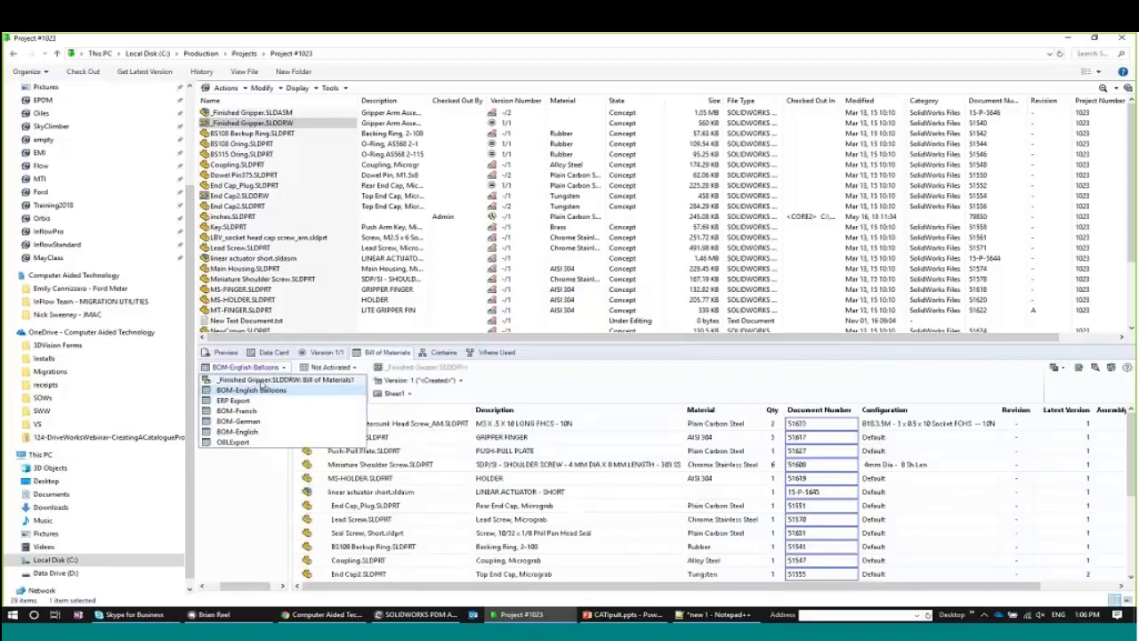
{"action": "left_click", "coordinate": [251, 442]}
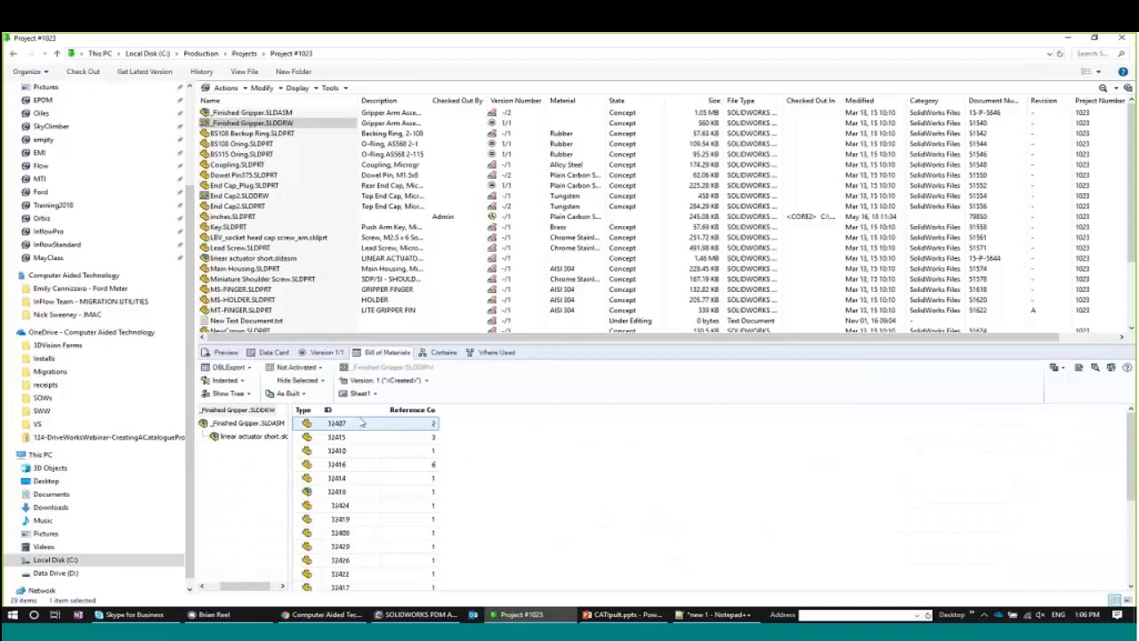
{"action": "left_click", "coordinate": [416, 452]}
Step: Switch to the PowerPoint presentation, advance to the Compare BOM slide and return to the vault window
{"action": "key", "text": "alt+Tab"}
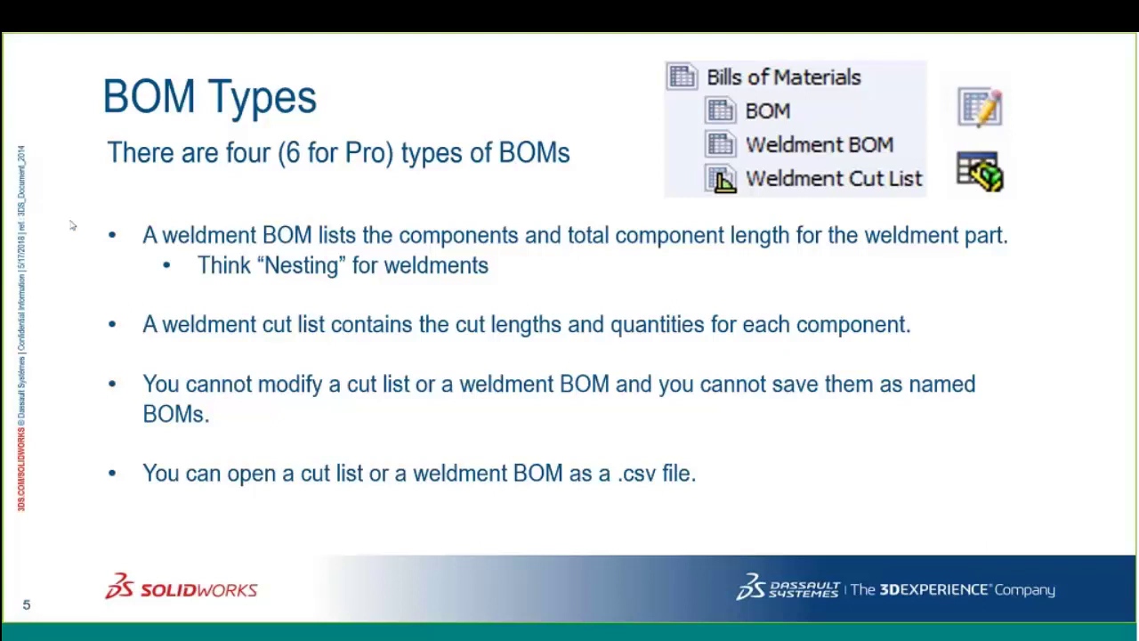
{"action": "key", "text": "Right"}
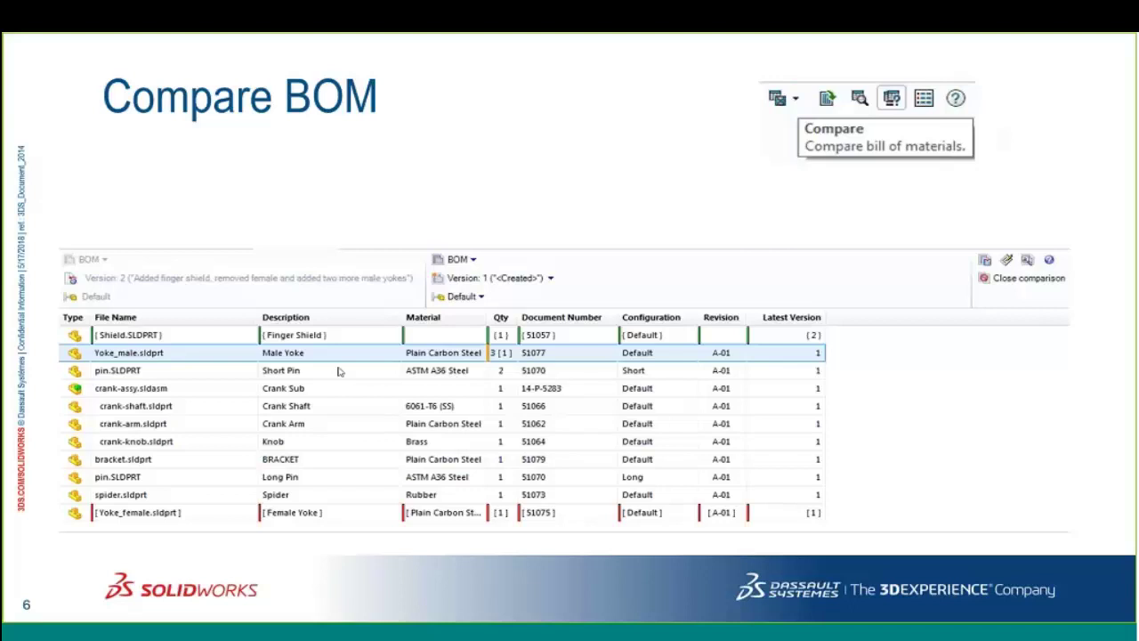
{"action": "key", "text": "alt+Tab"}
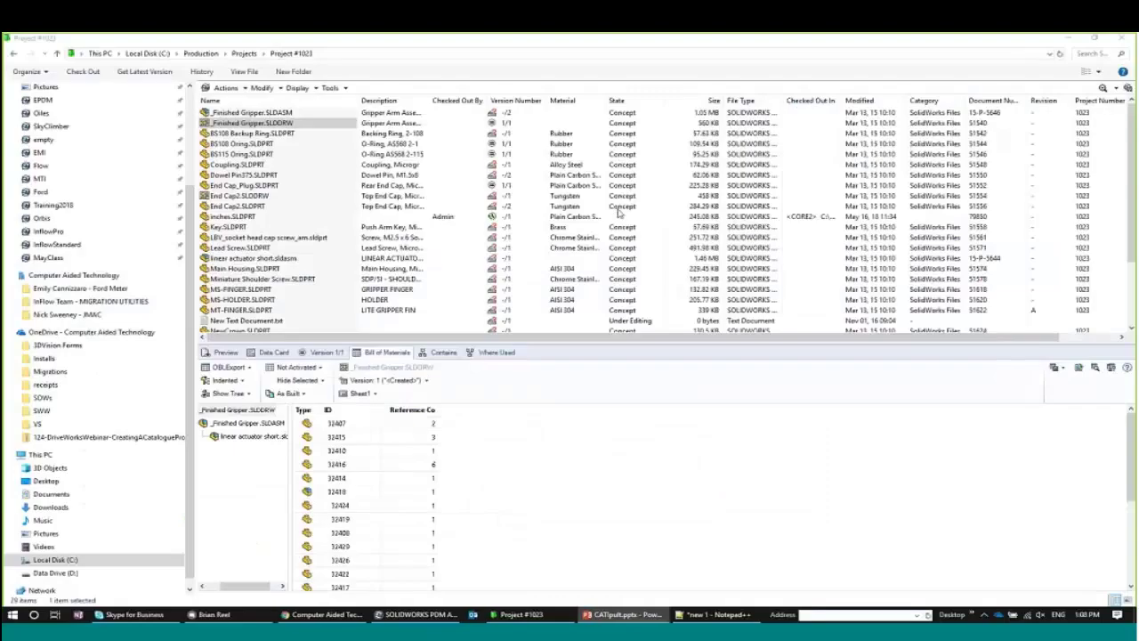
Step: Display the bill of materials of _Finished Gripper.SLDASM in an enlarged pane, viewing version 1 and returning to version 2
{"action": "left_click", "coordinate": [254, 113]}
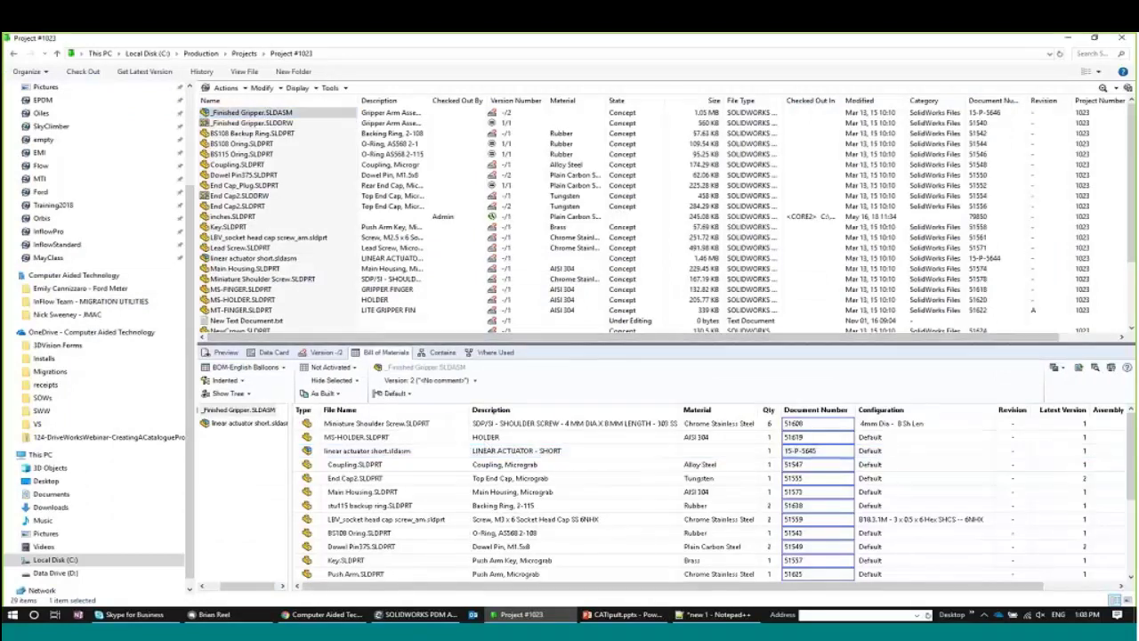
{"action": "left_click_drag", "start_coordinate": [547, 342], "coordinate": [546, 249]}
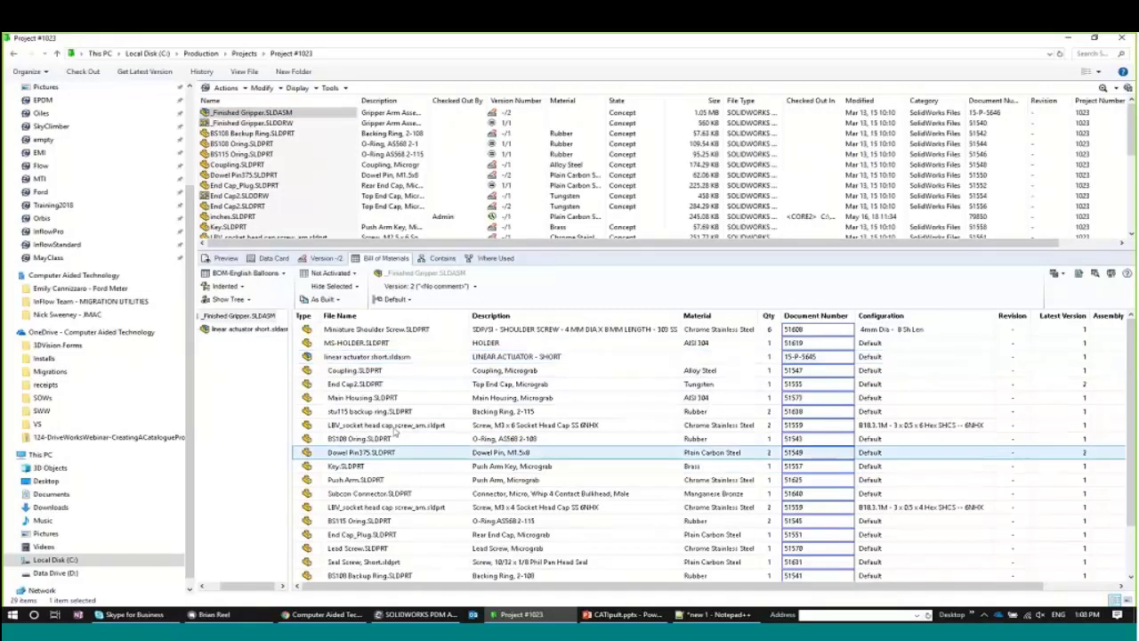
{"action": "left_click", "coordinate": [426, 288]}
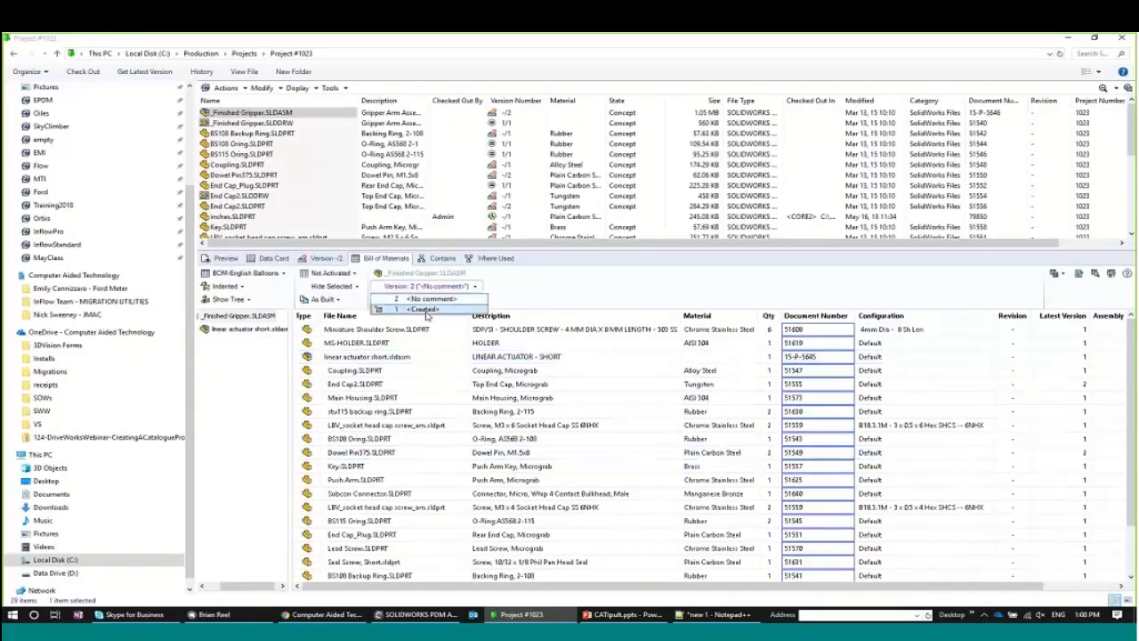
{"action": "left_click", "coordinate": [426, 313]}
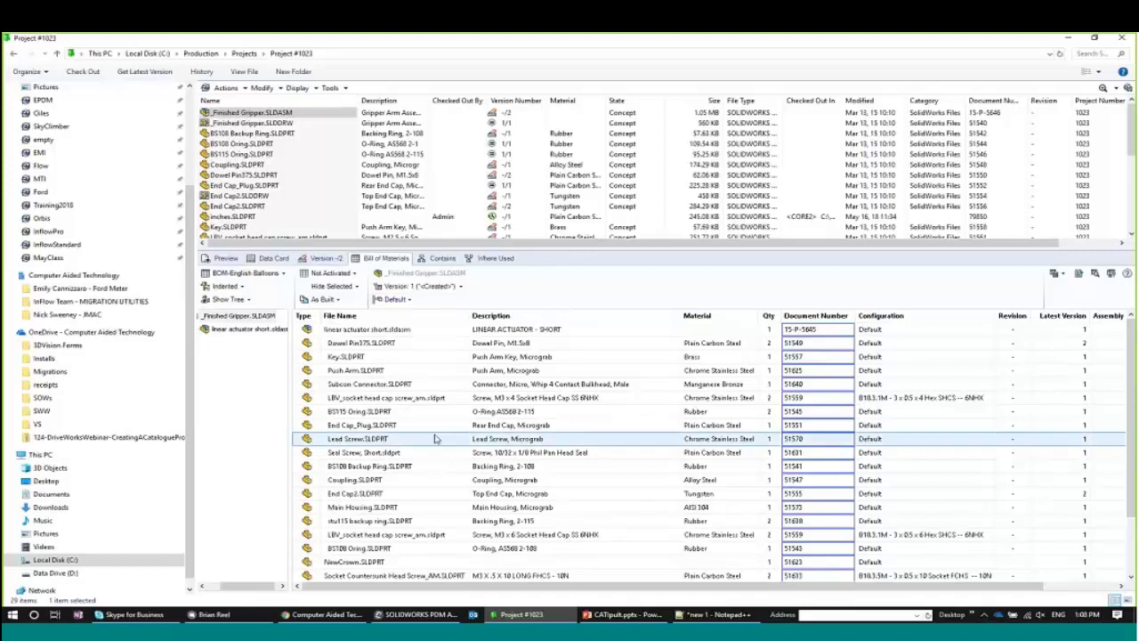
{"action": "left_click", "coordinate": [419, 286]}
{"action": "left_click", "coordinate": [413, 305]}
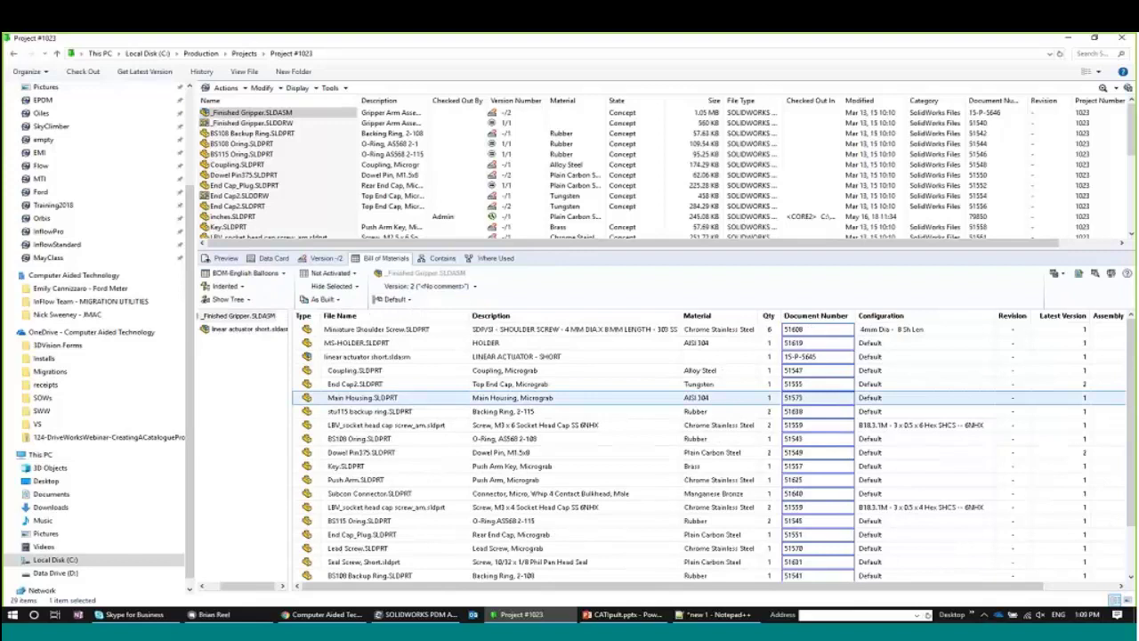
{"action": "left_click", "coordinate": [448, 481]}
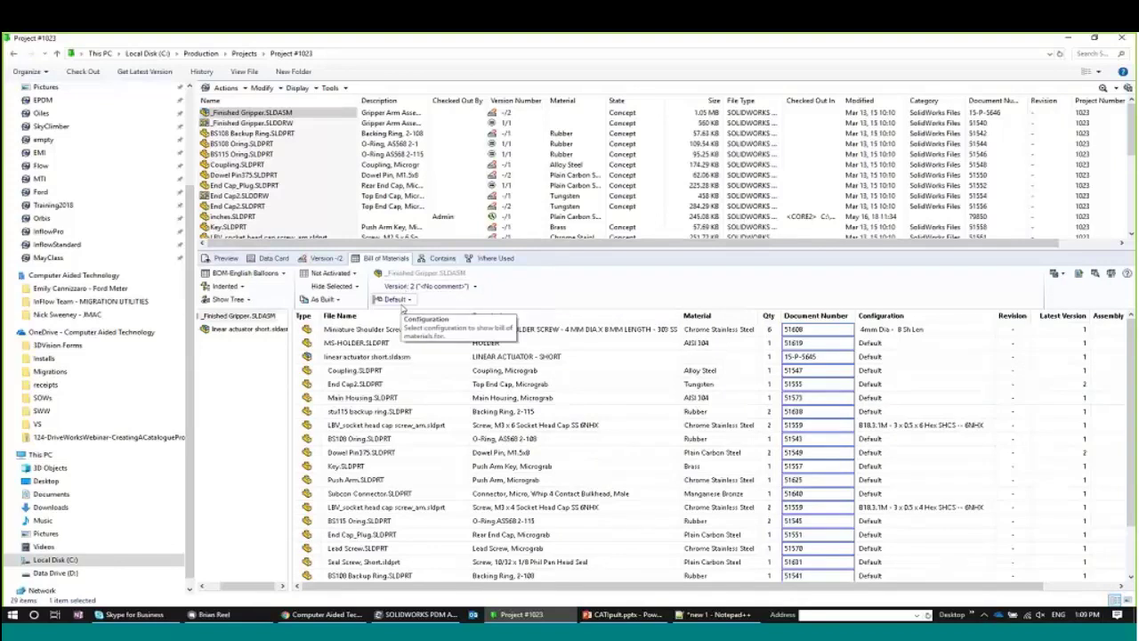
Step: Compare the gripper assembly's version 2 bill of materials with version 1, examine the rows down to the end and close the comparison
{"action": "left_click", "coordinate": [1111, 274]}
{"action": "left_click", "coordinate": [890, 343]}
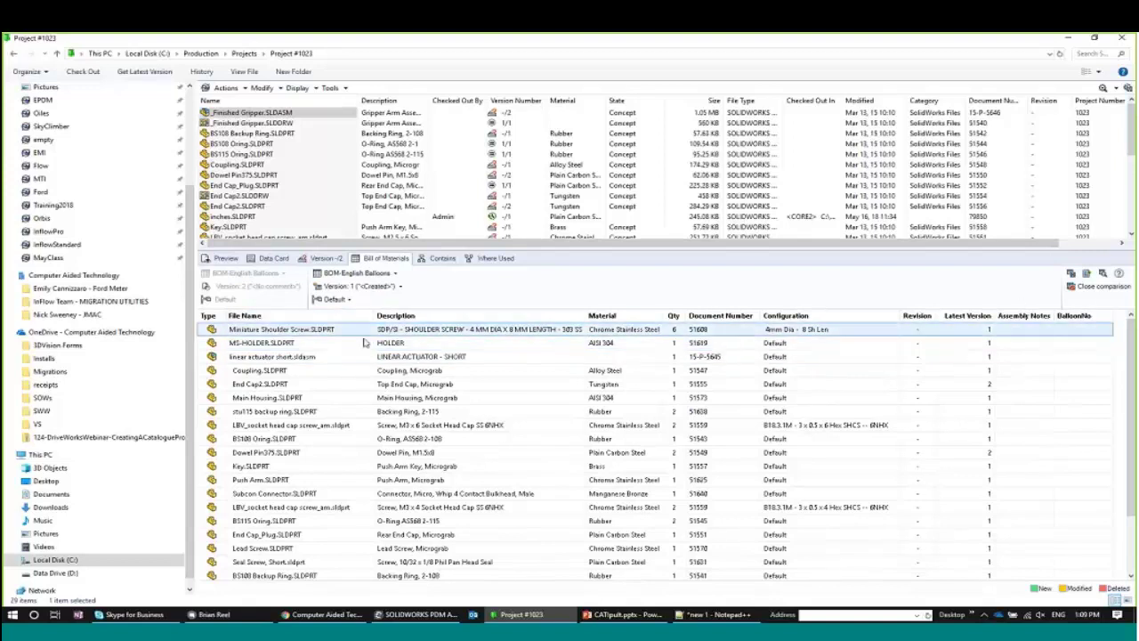
{"action": "left_click", "coordinate": [322, 425]}
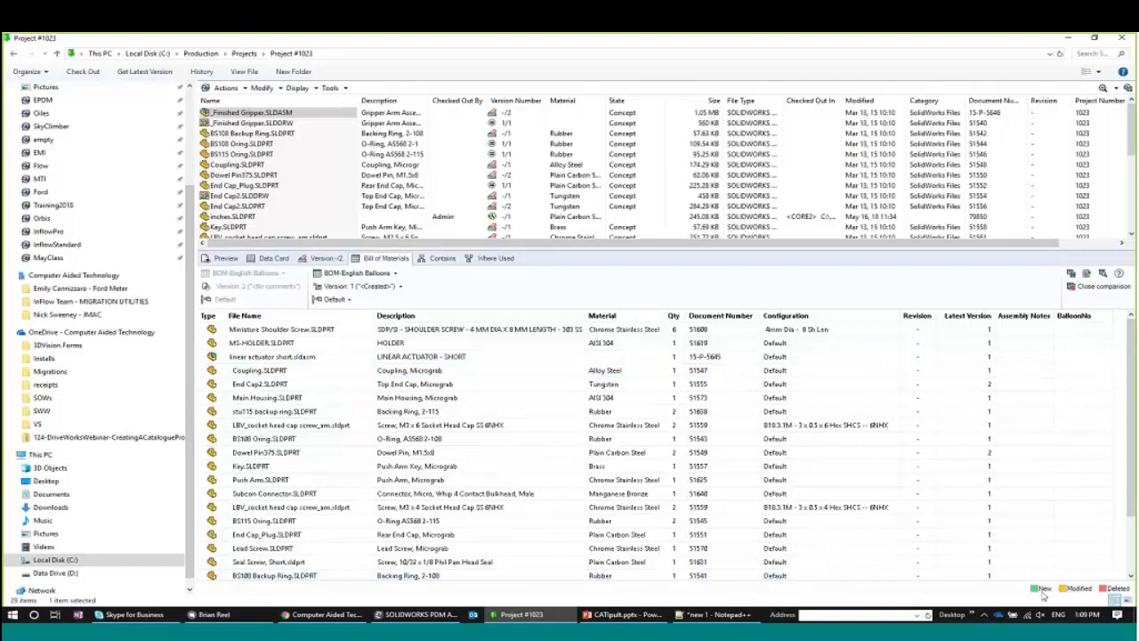
{"action": "left_click_drag", "start_coordinate": [1132, 497], "coordinate": [1133, 560]}
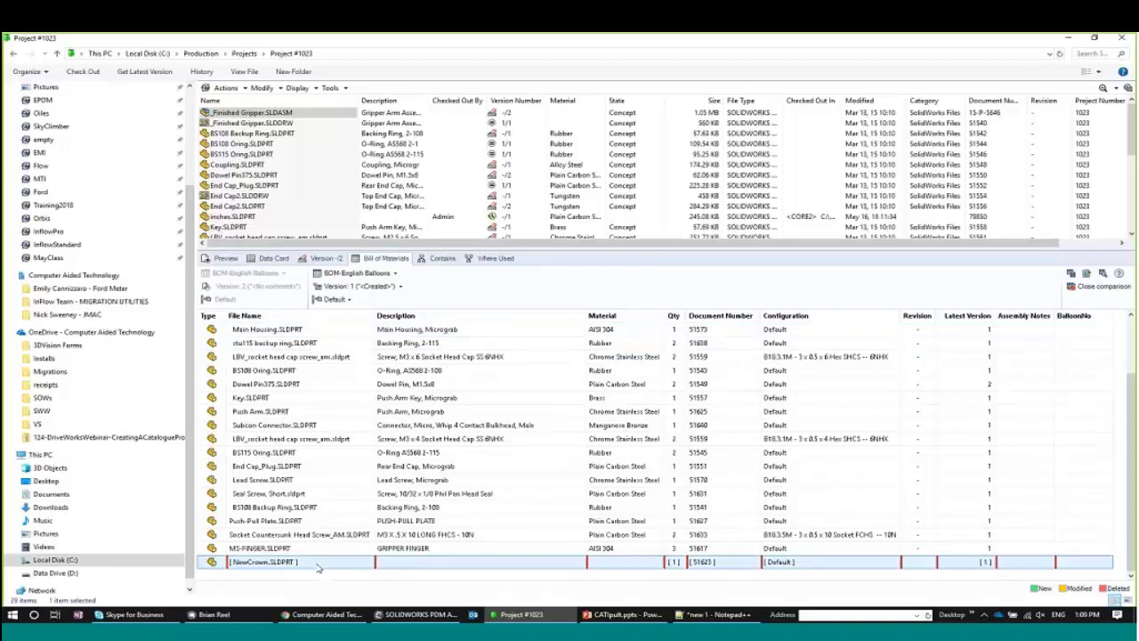
{"action": "left_click", "coordinate": [1102, 287]}
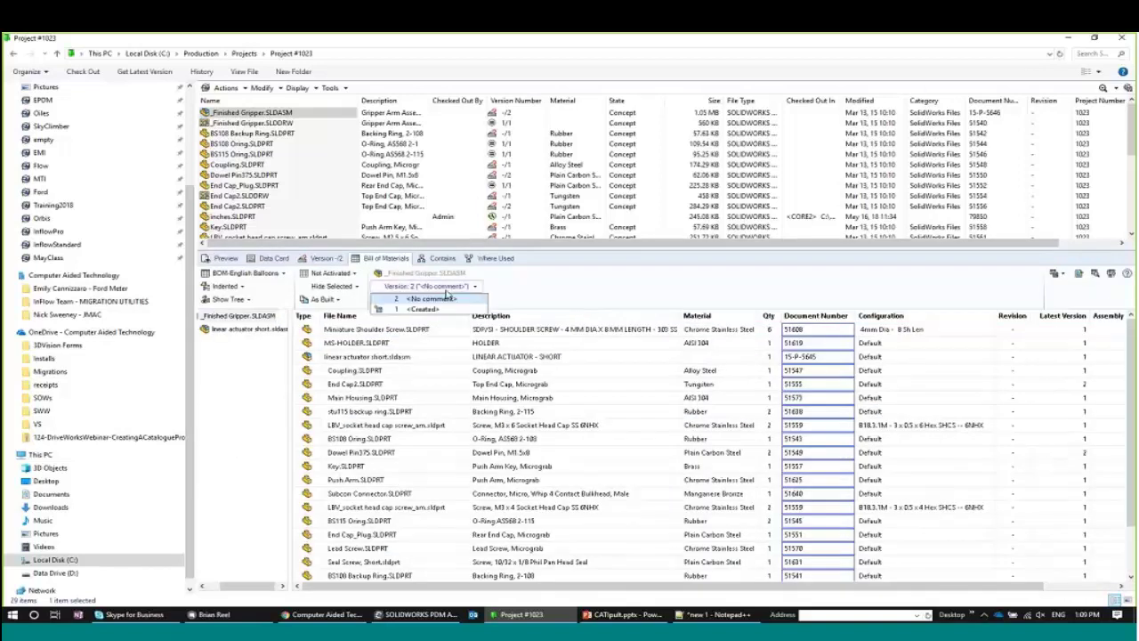
Step: Show the gripper assembly's version 1 bill of materials and compare it against version 2
{"action": "scroll", "coordinate": [418, 287], "scroll_direction": "down", "scroll_amount": 1}
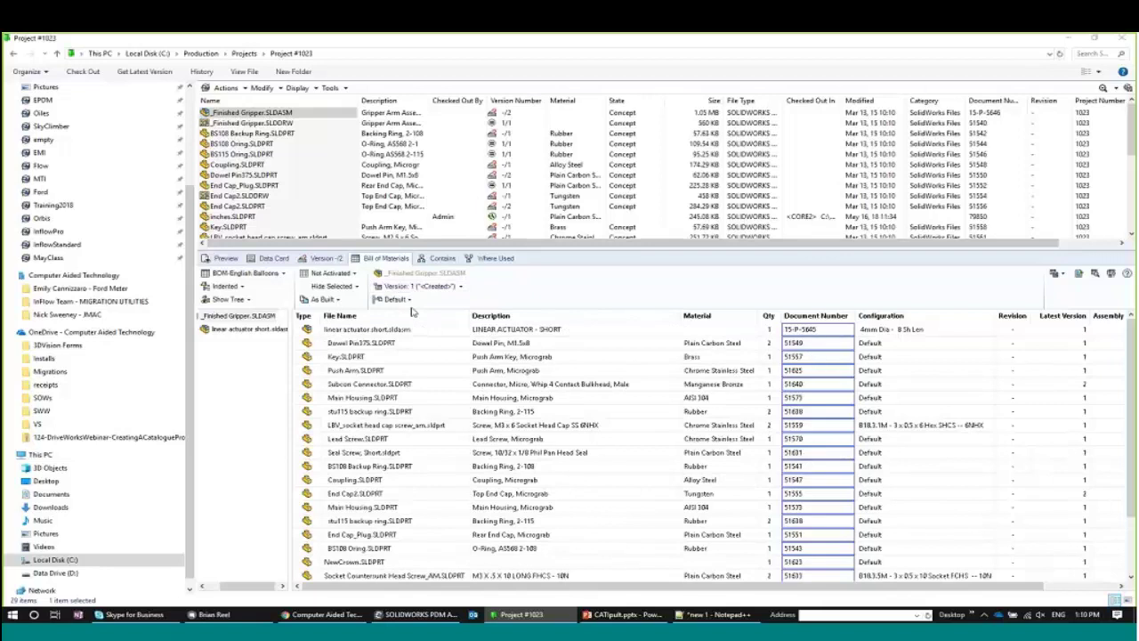
{"action": "left_click", "coordinate": [1128, 274]}
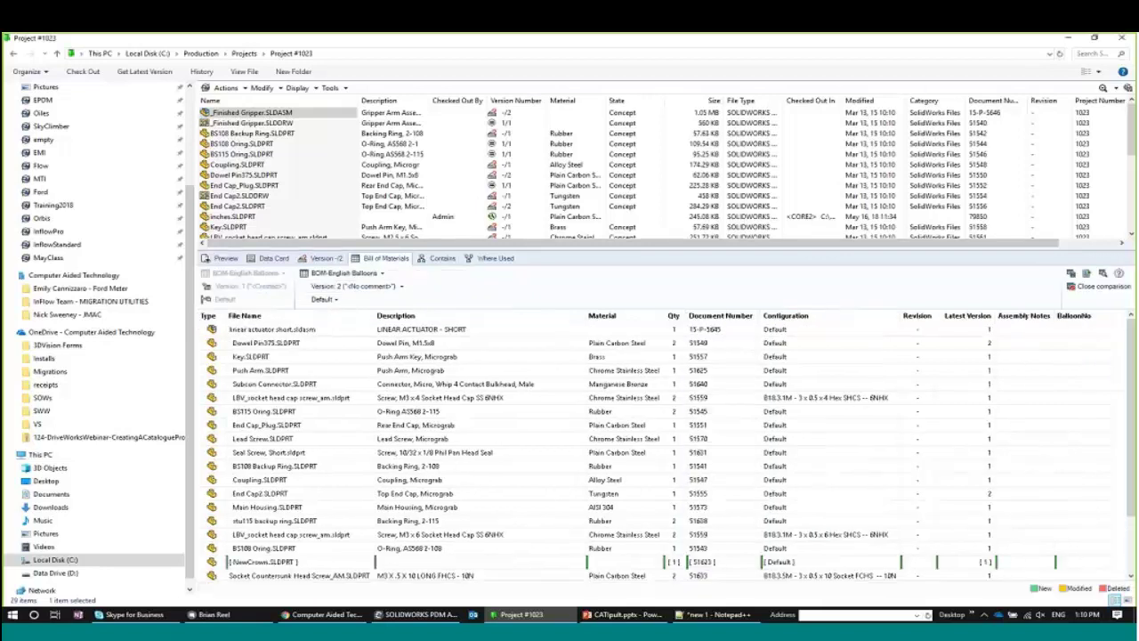
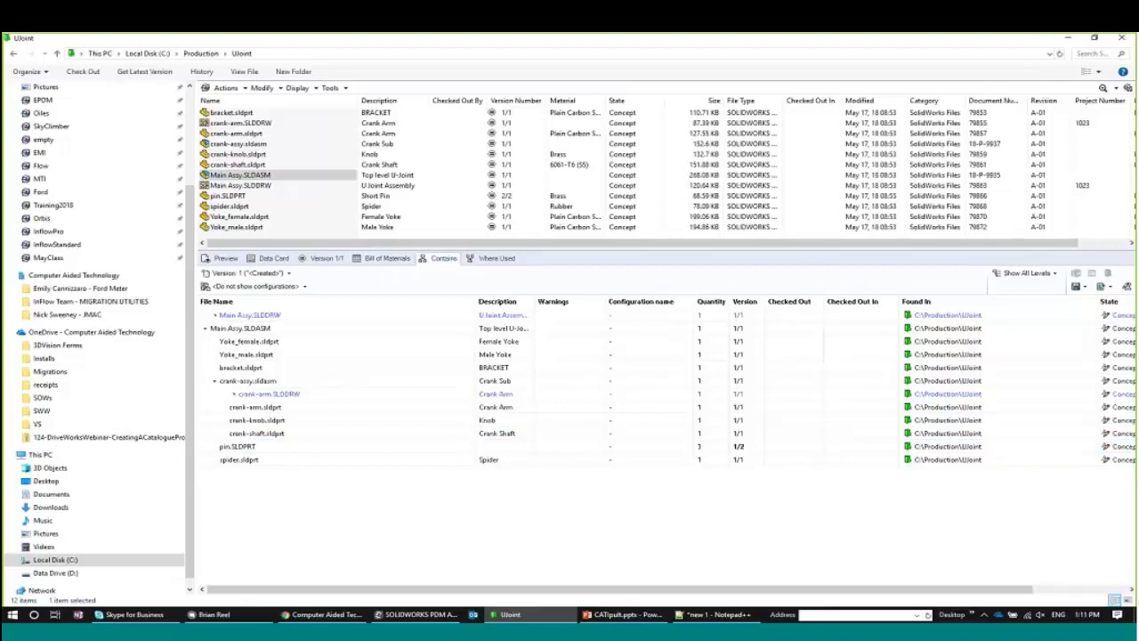
Step: Examine the material on the data card of pin.SLDPRT in the UJoint folder and display the data card of Main Assy.SLDASM
{"action": "left_click", "coordinate": [228, 196]}
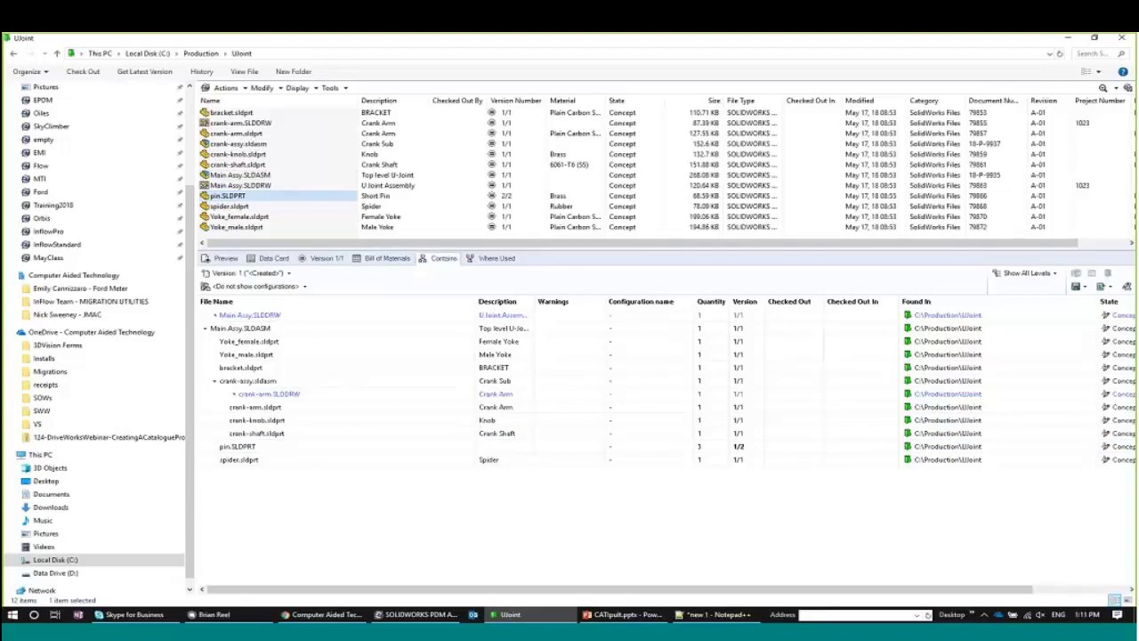
{"action": "left_click", "coordinate": [274, 258]}
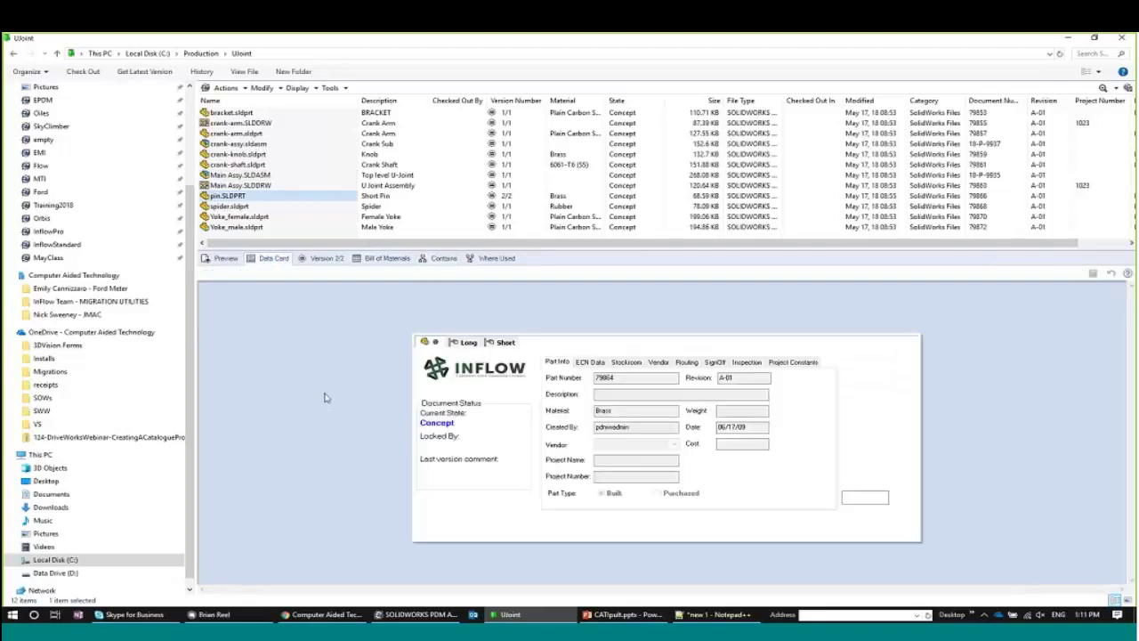
{"action": "left_click", "coordinate": [609, 406]}
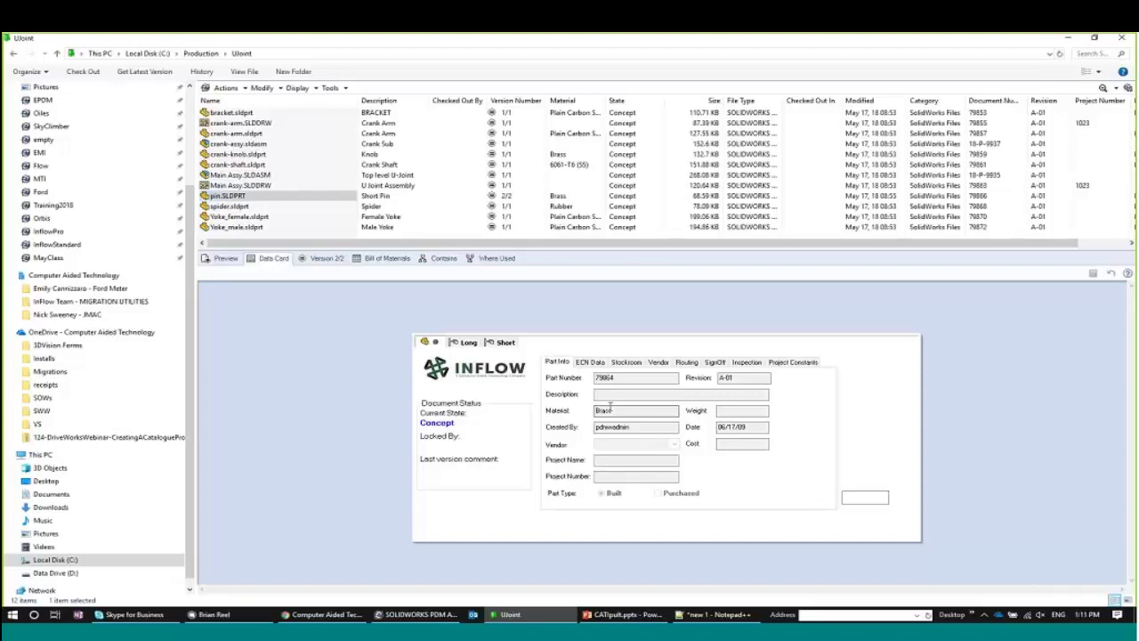
{"action": "left_click", "coordinate": [229, 176]}
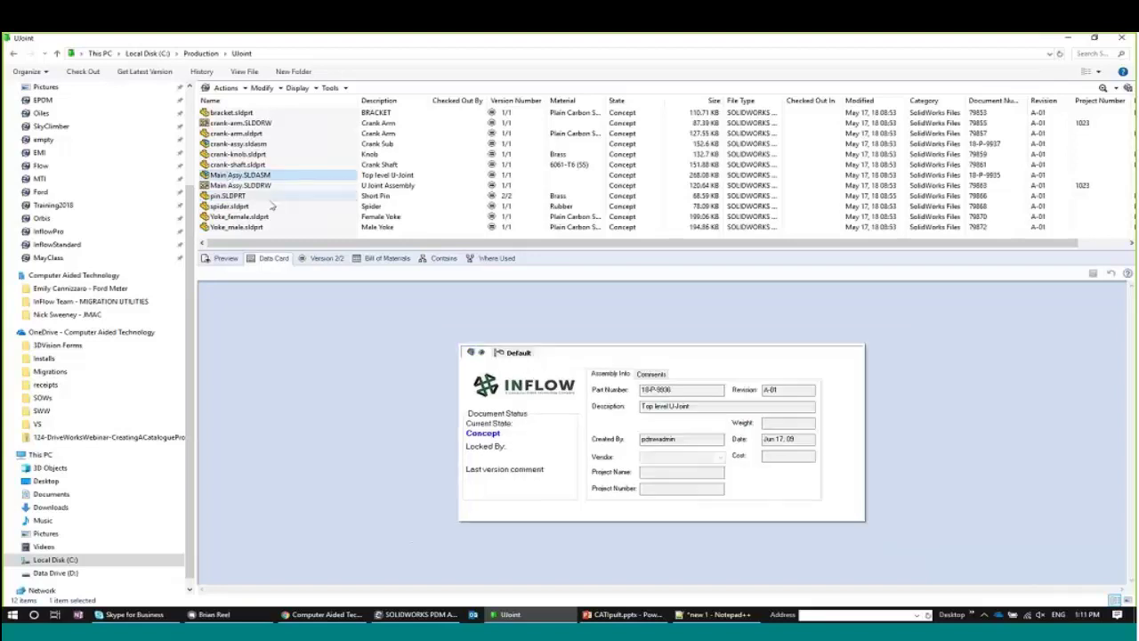
Step: Display the bill of materials of Main Assy.SLDASM and show the latest versions of referenced files instead of as built
{"action": "left_click", "coordinate": [383, 258]}
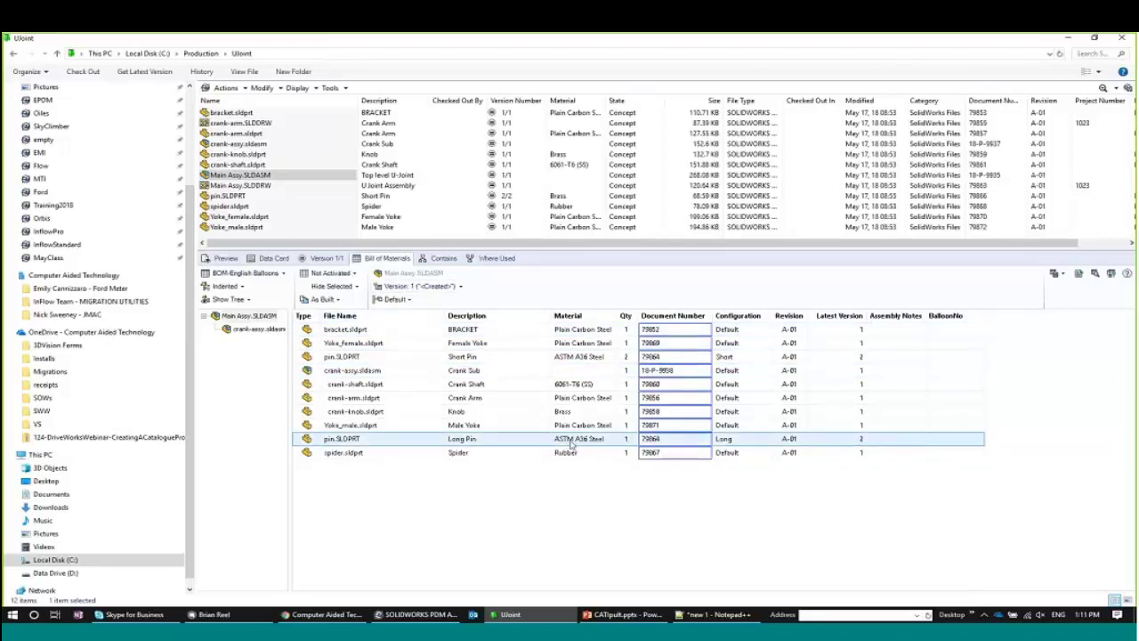
{"action": "left_click", "coordinate": [534, 425]}
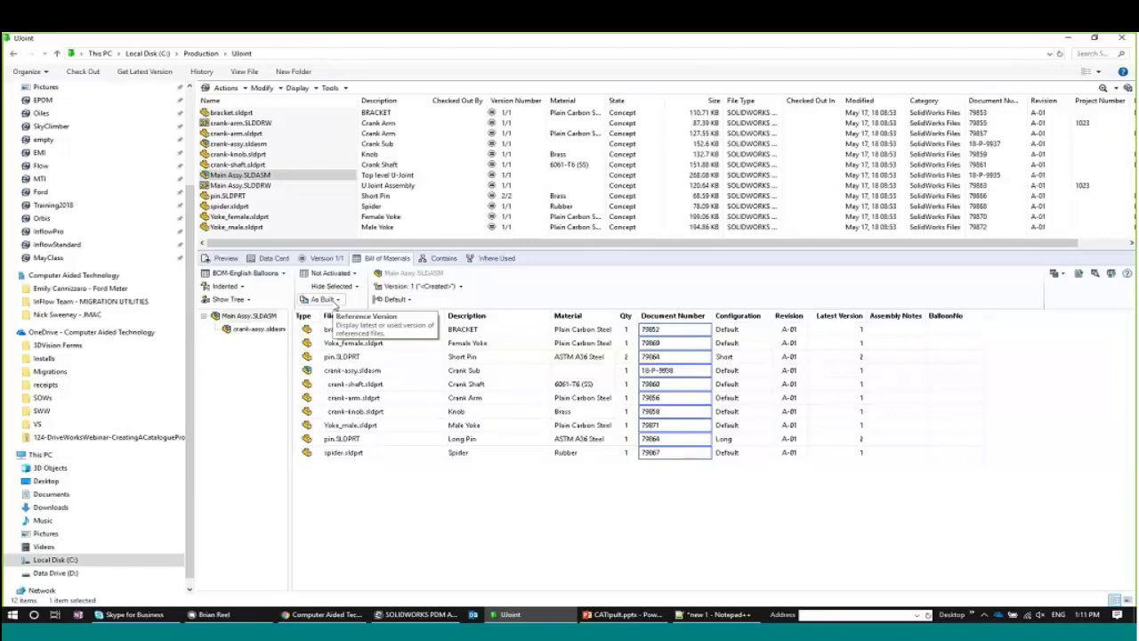
{"action": "left_click", "coordinate": [337, 300]}
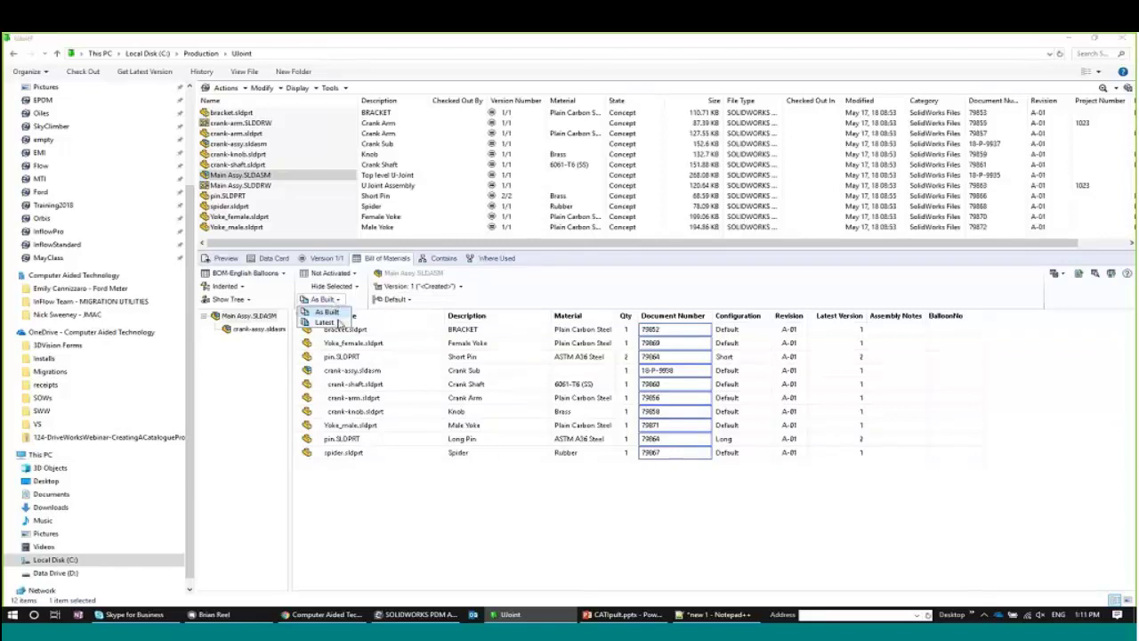
{"action": "left_click", "coordinate": [327, 322]}
{"action": "left_click", "coordinate": [420, 440]}
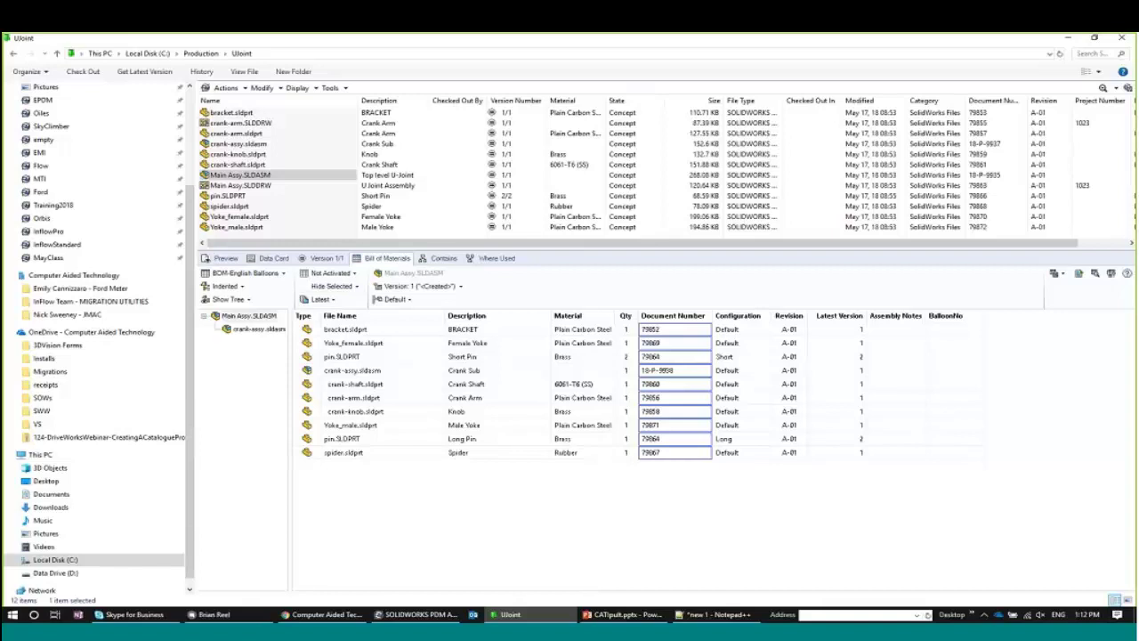
Step: Switch to the PowerPoint presentation, advance to the Edit in BOM slide and return to the vault's UJoint folder
{"action": "key", "text": "alt+Tab"}
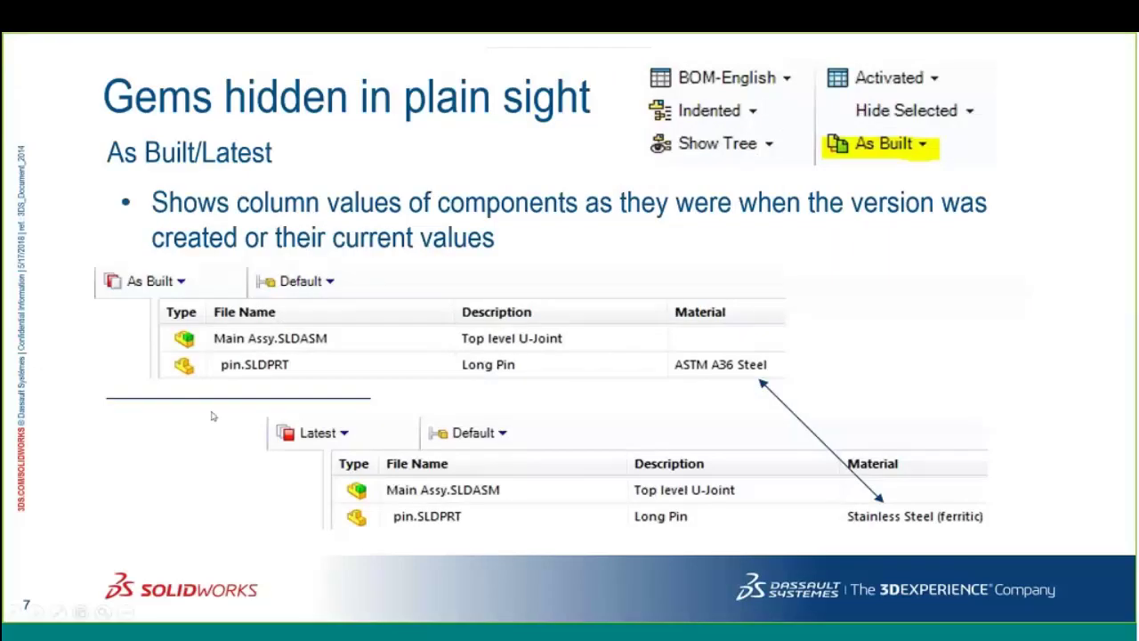
{"action": "left_click", "coordinate": [211, 415]}
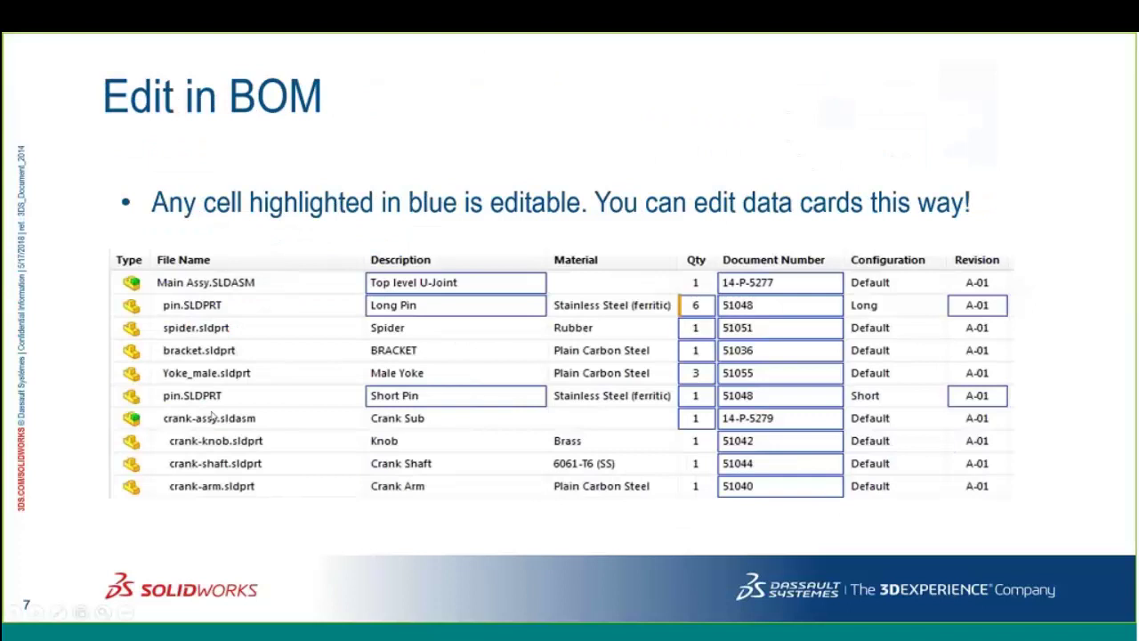
{"action": "left_click", "coordinate": [212, 416]}
{"action": "key", "text": "alt+Tab"}
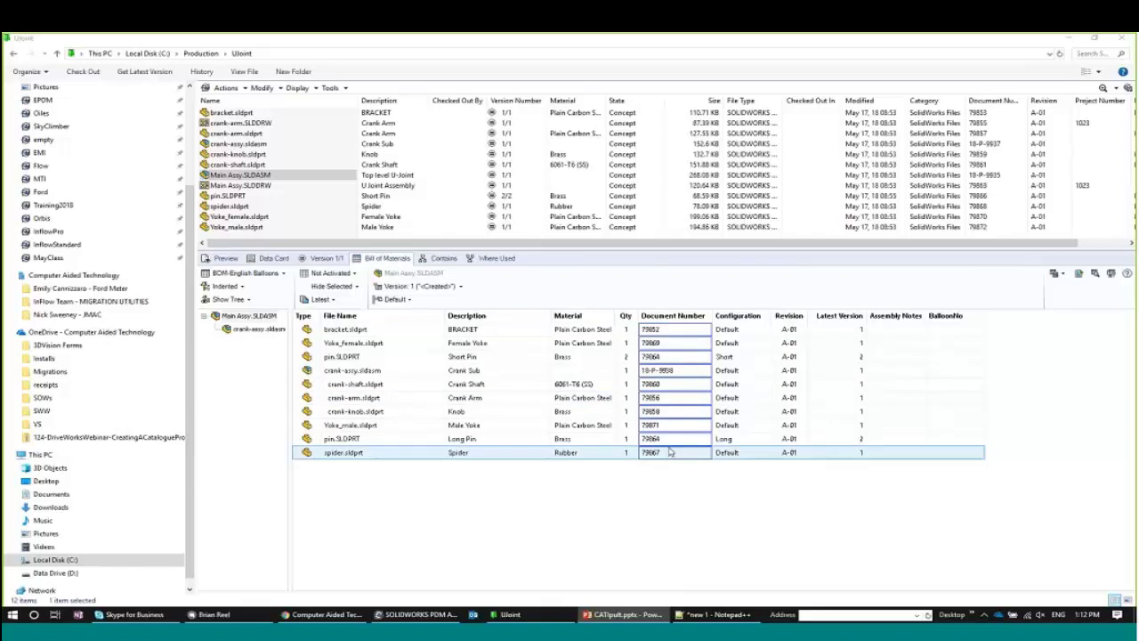
Step: Check out Main Assy.SLDASM without its referenced components
{"action": "left_click", "coordinate": [672, 384]}
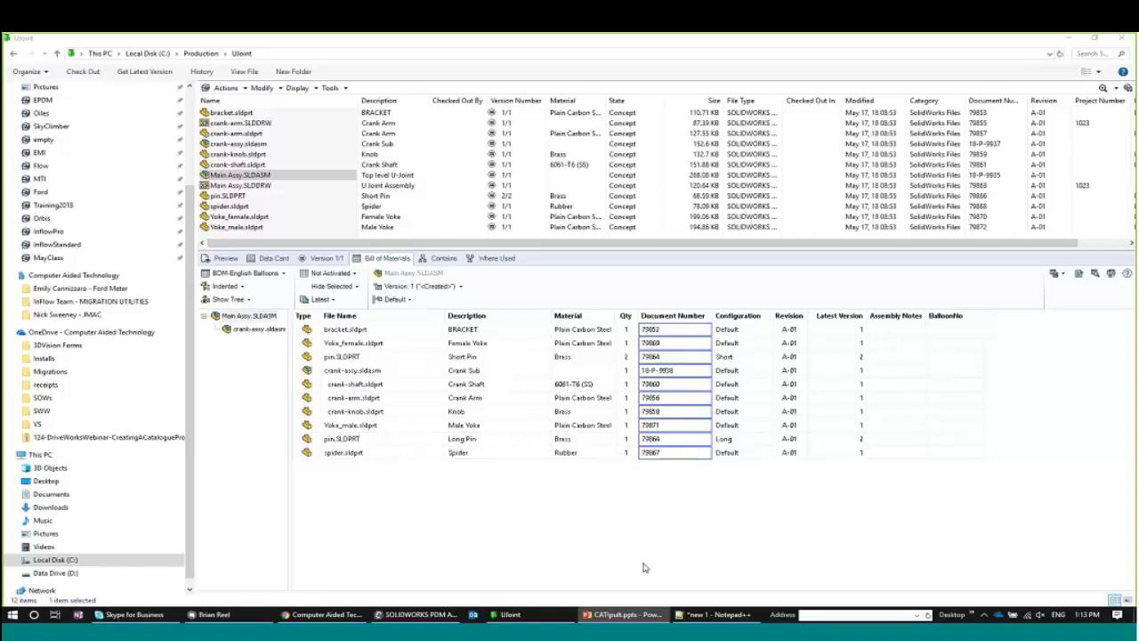
{"action": "left_click", "coordinate": [684, 438]}
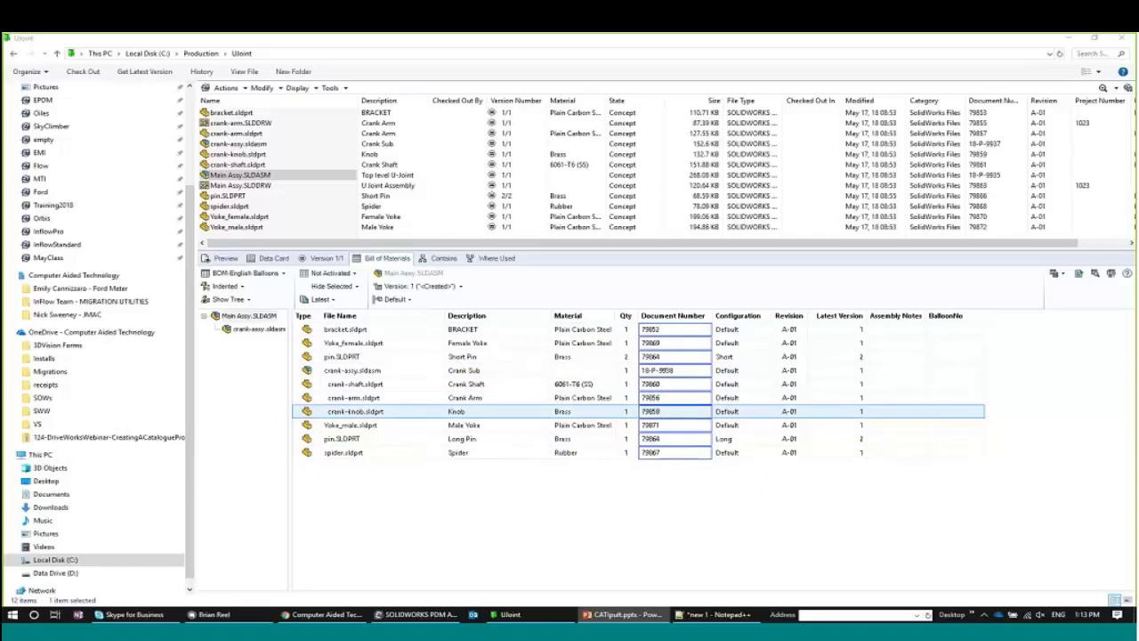
{"action": "left_click", "coordinate": [94, 77]}
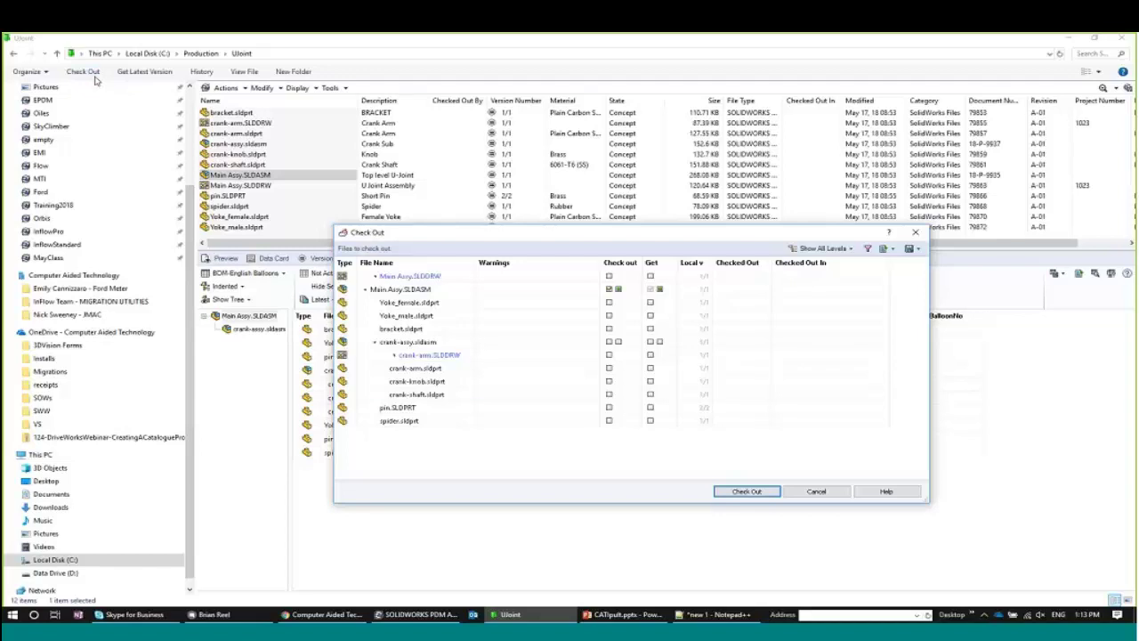
{"action": "left_click", "coordinate": [744, 492]}
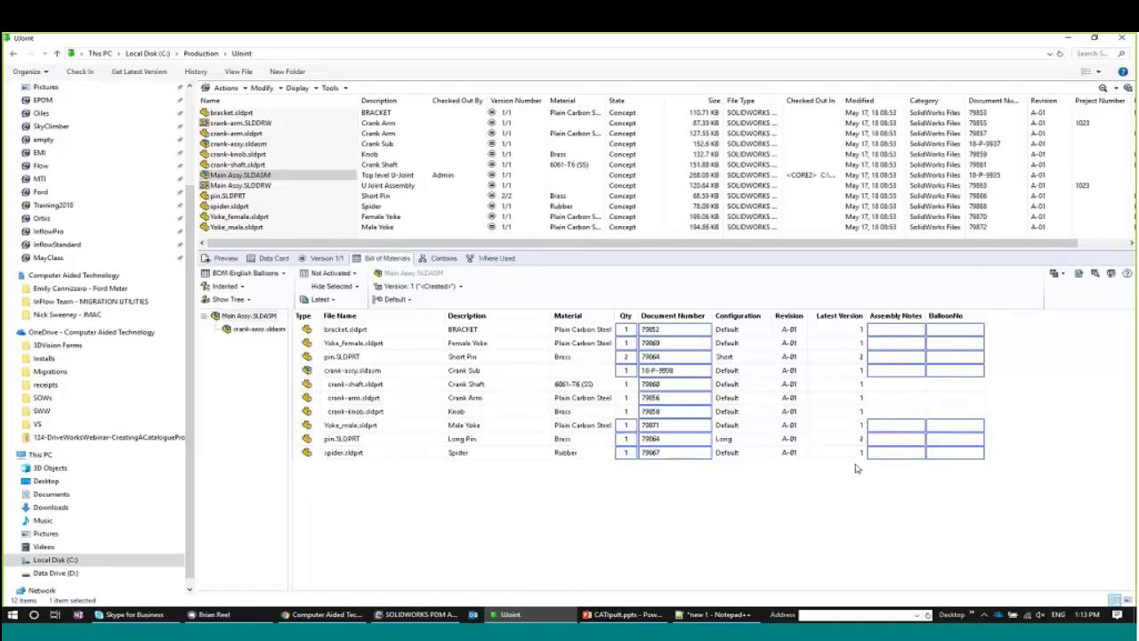
Step: Set the quantity of bracket.sldprt to 3 in the Main Assy bill of materials and save the bill of materials
{"action": "left_click", "coordinate": [806, 452]}
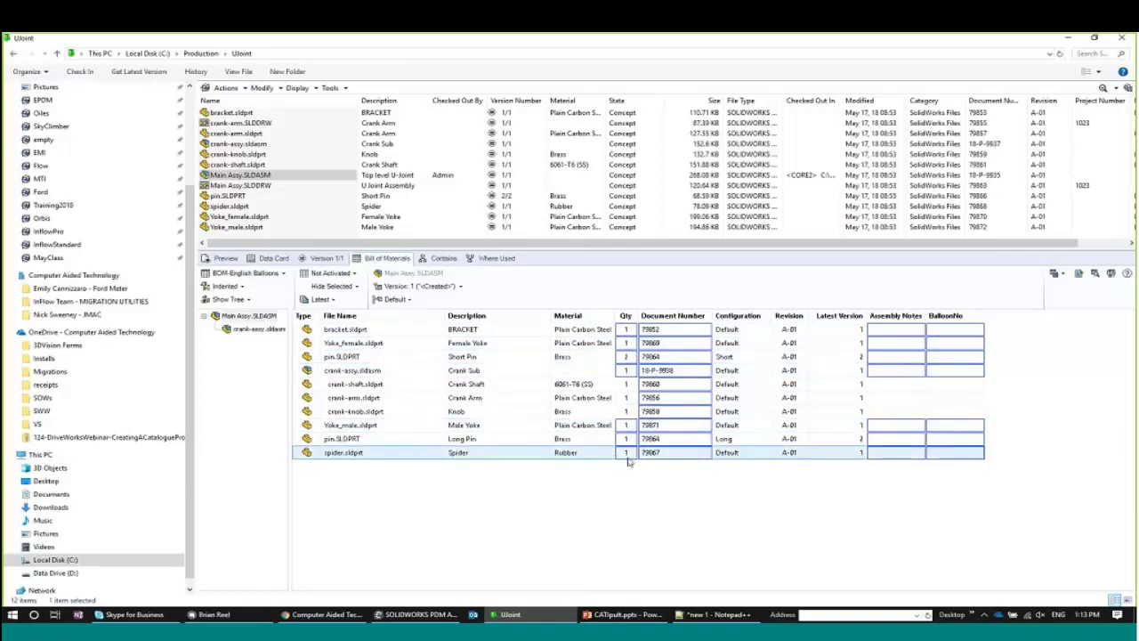
{"action": "left_click", "coordinate": [628, 335]}
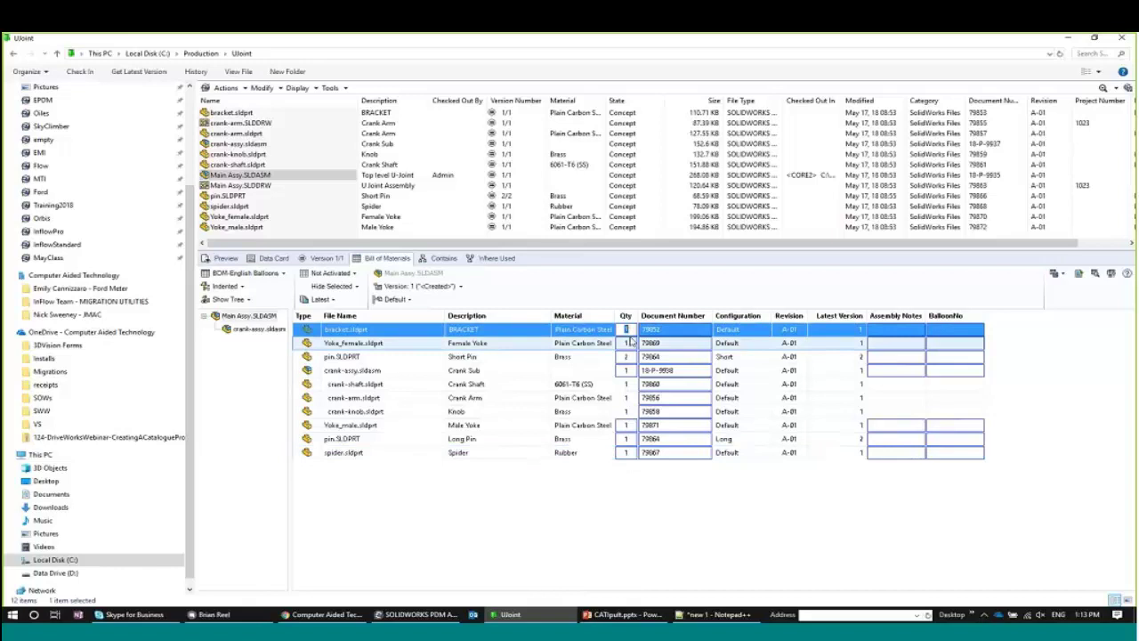
{"action": "type", "text": "3"}
{"action": "left_click", "coordinate": [641, 370]}
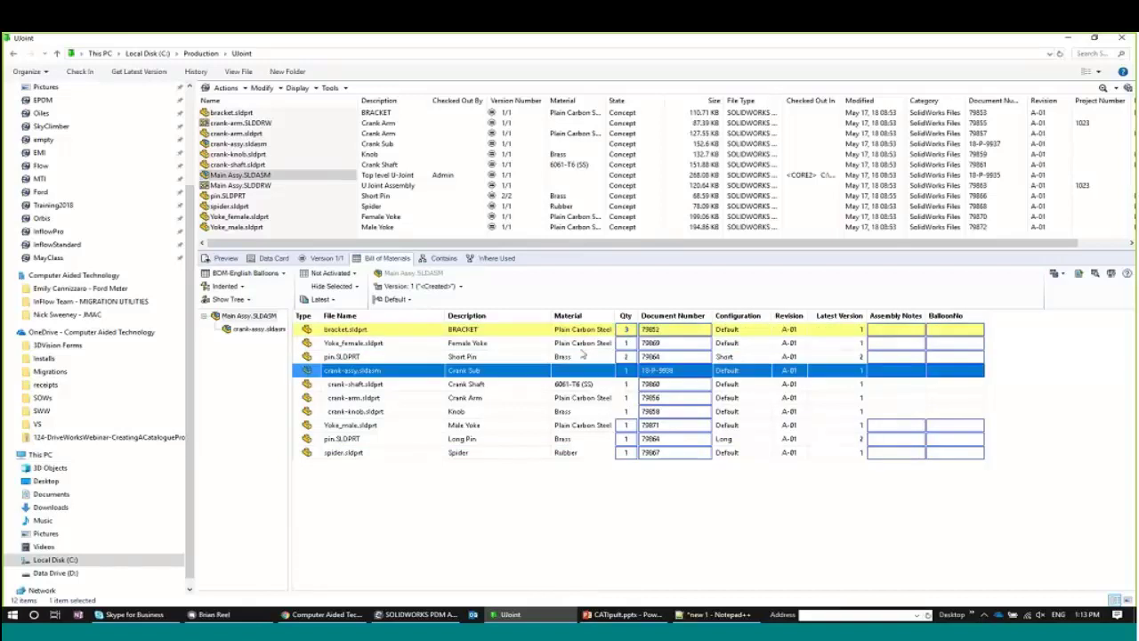
{"action": "left_click", "coordinate": [1058, 273]}
{"action": "left_click", "coordinate": [1070, 288]}
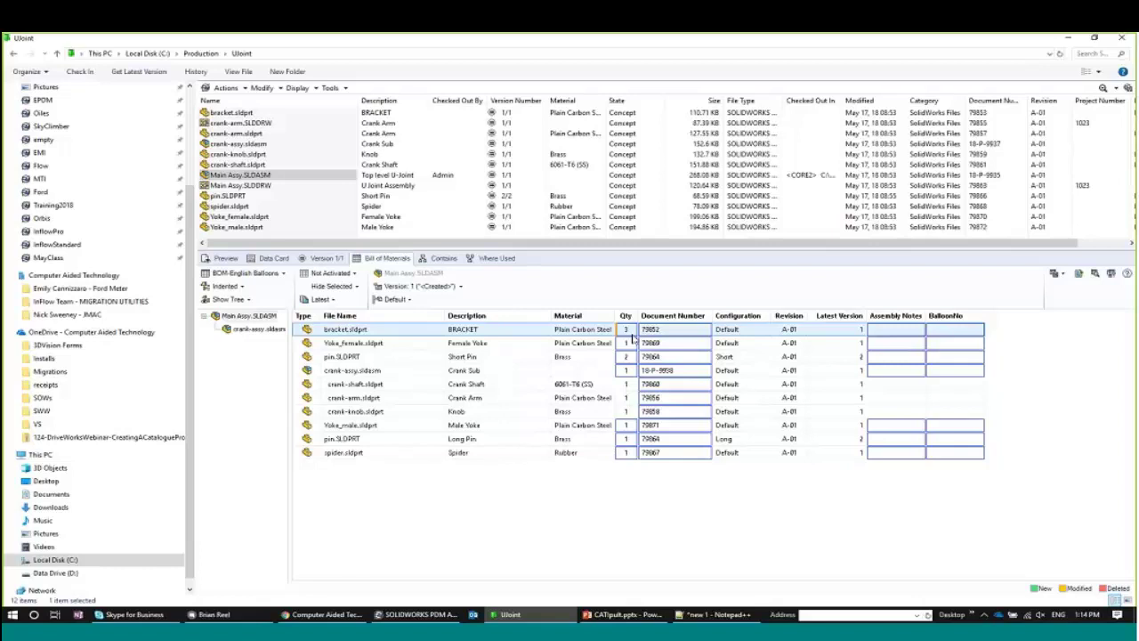
Step: Try to reset the bracket.sldprt quantity to its computed quantity
{"action": "left_click", "coordinate": [621, 331]}
{"action": "right_click", "coordinate": [626, 335]}
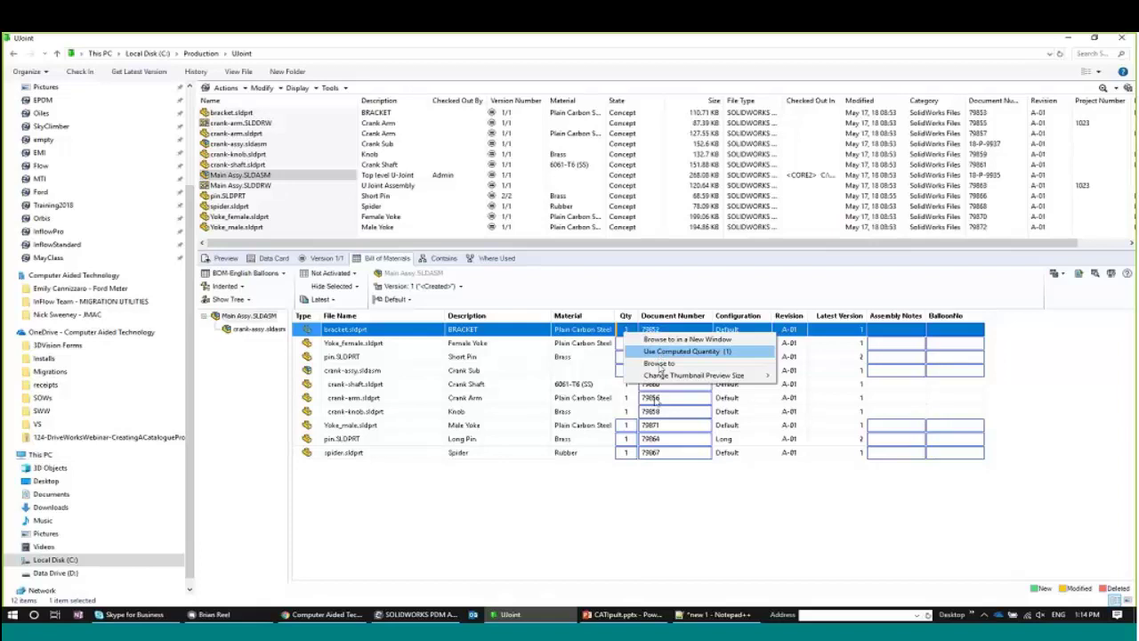
{"action": "left_click", "coordinate": [660, 353]}
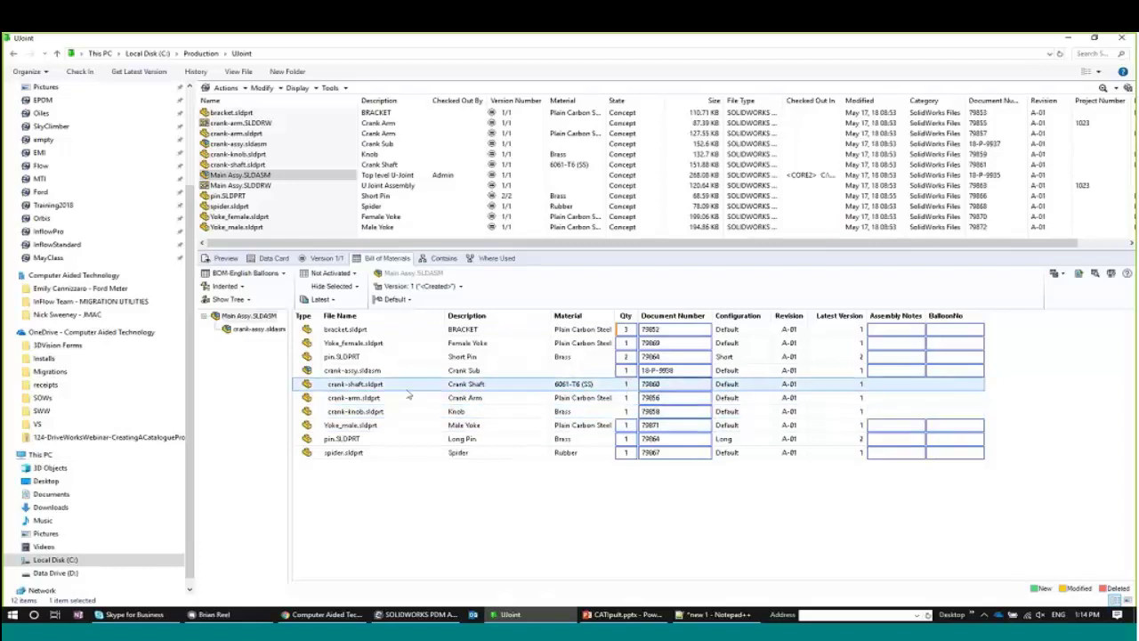
Step: Check out the crank-assy.sldasm subassembly and redisplay the bill of materials of Main Assy.SLDASM
{"action": "left_click", "coordinate": [352, 371]}
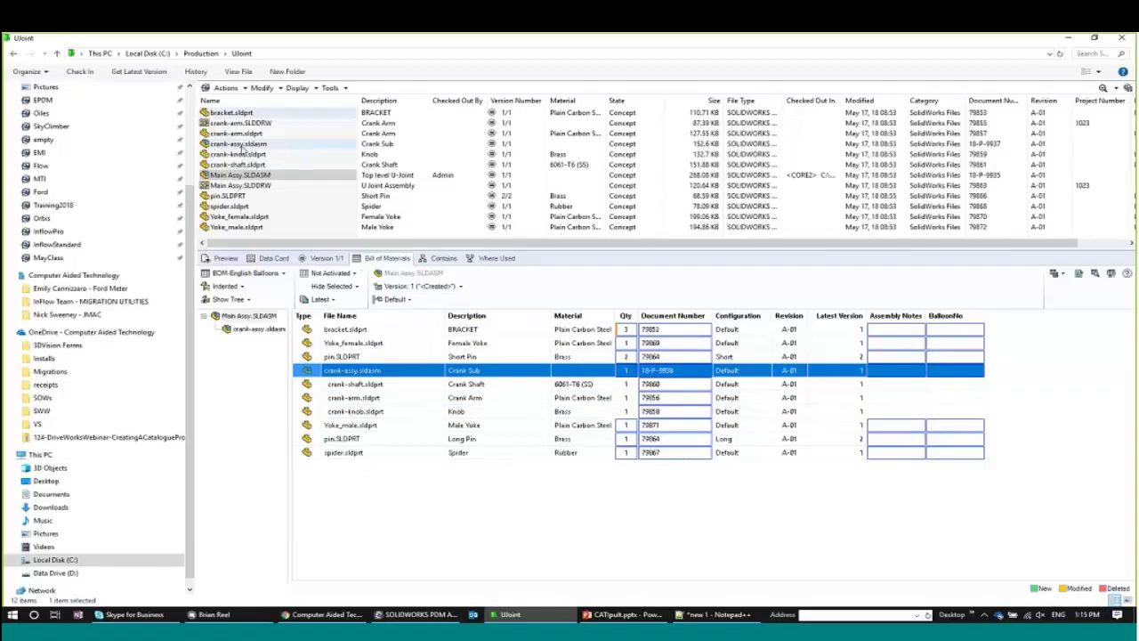
{"action": "left_click", "coordinate": [240, 145]}
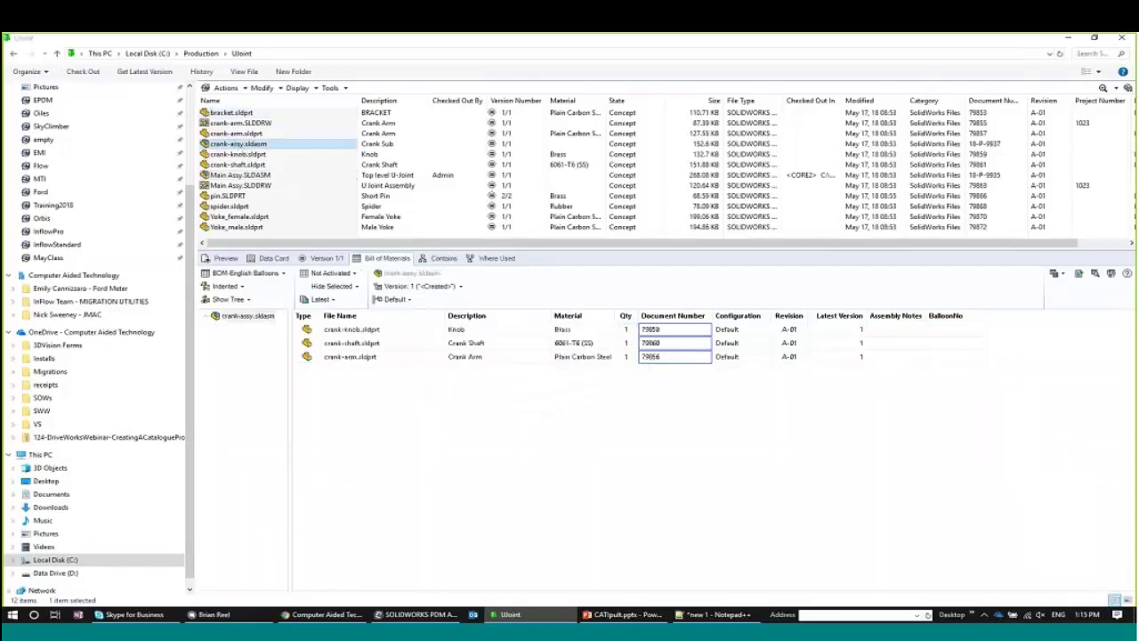
{"action": "left_click", "coordinate": [748, 491]}
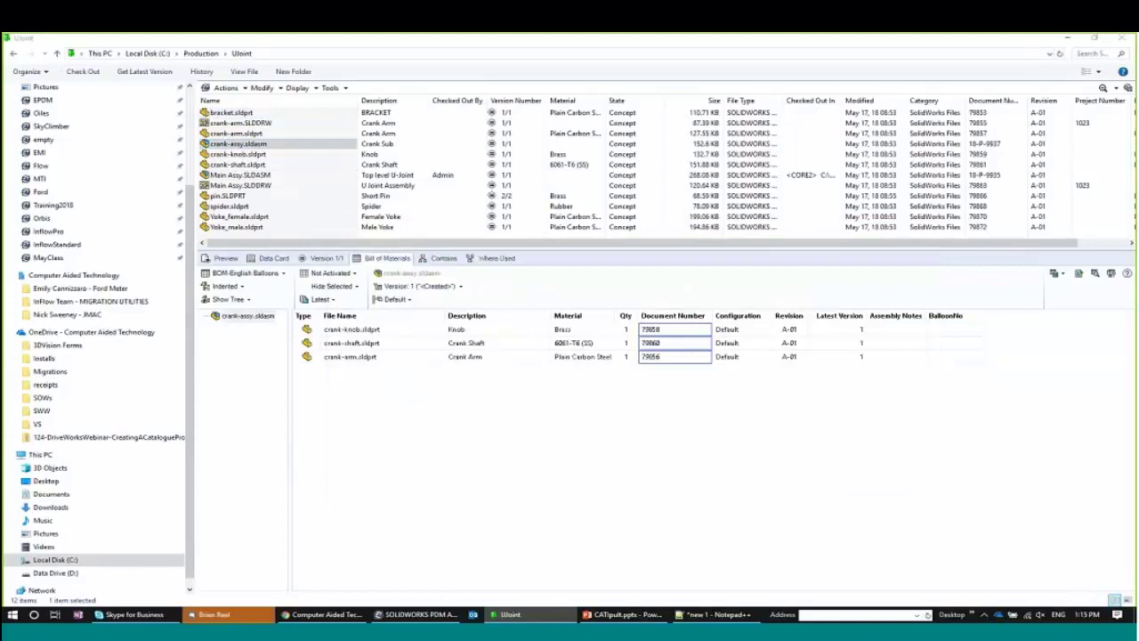
{"action": "left_click", "coordinate": [241, 175]}
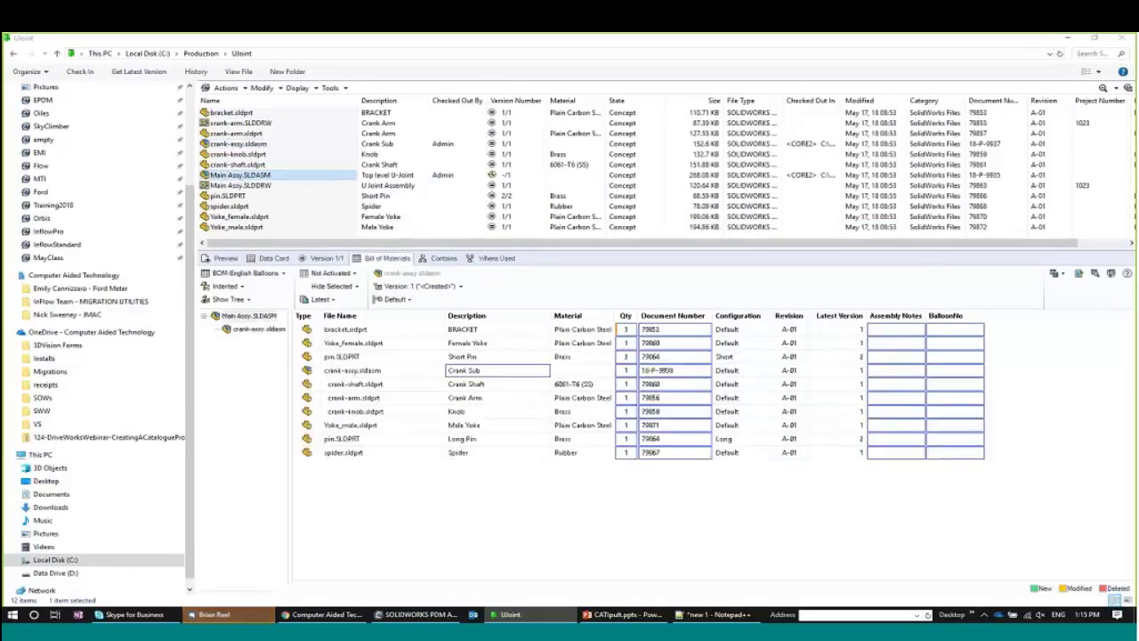
Step: Enter 43 as the assembly note of crank-arm.sldprt and save the bill of materials changes when switching to Yoke_female.sldprt
{"action": "left_click", "coordinate": [623, 385]}
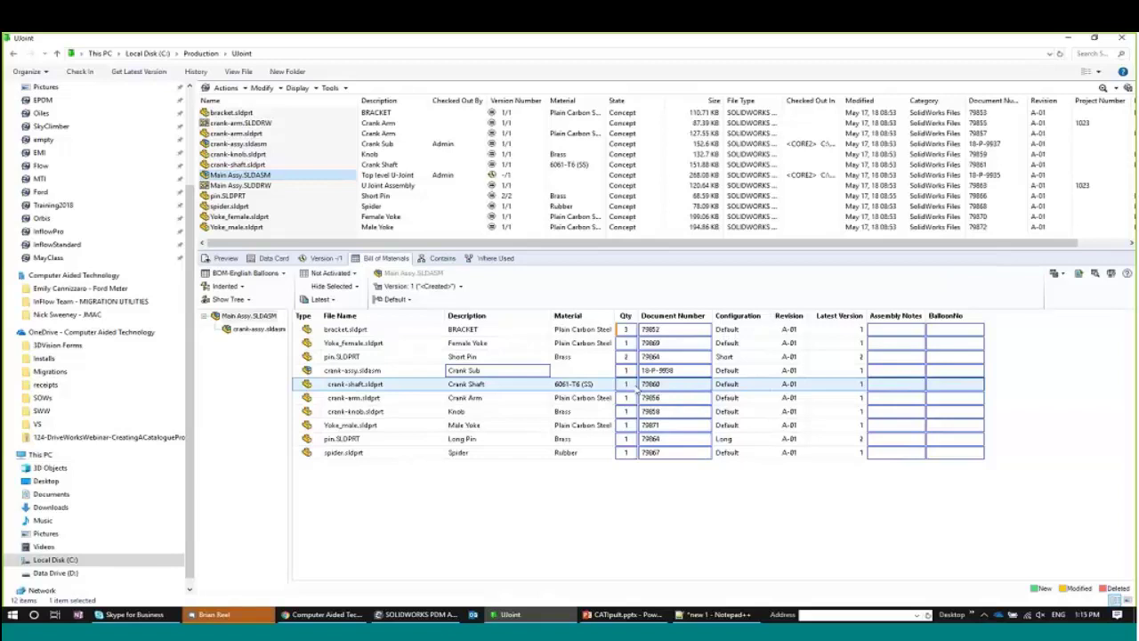
{"action": "left_click", "coordinate": [906, 398]}
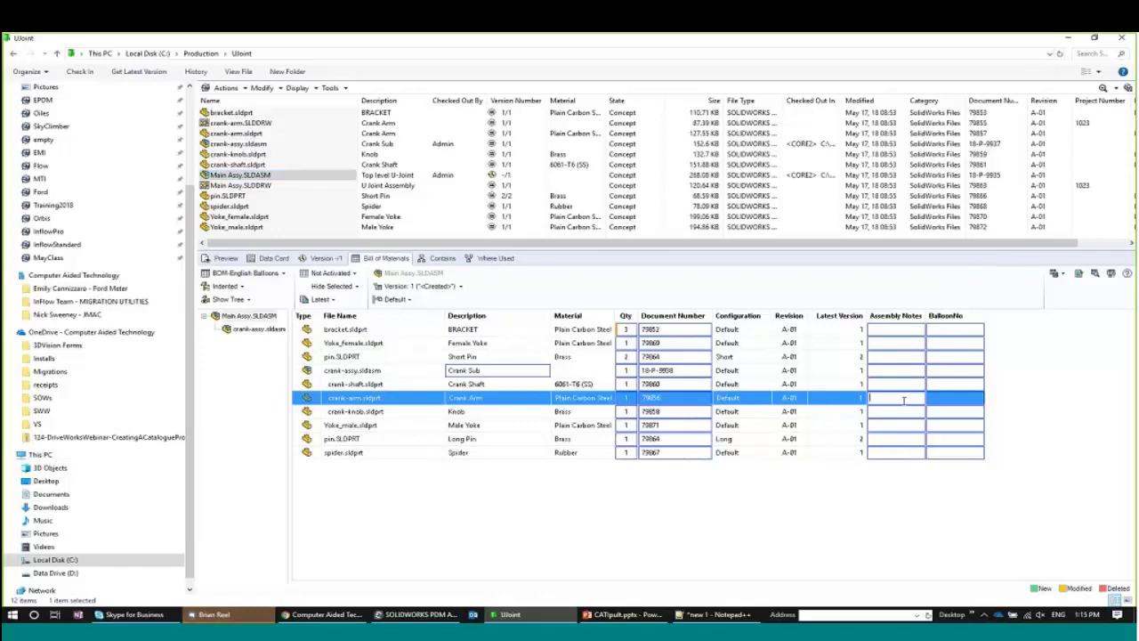
{"action": "type", "text": "43"}
{"action": "left_click", "coordinate": [902, 412]}
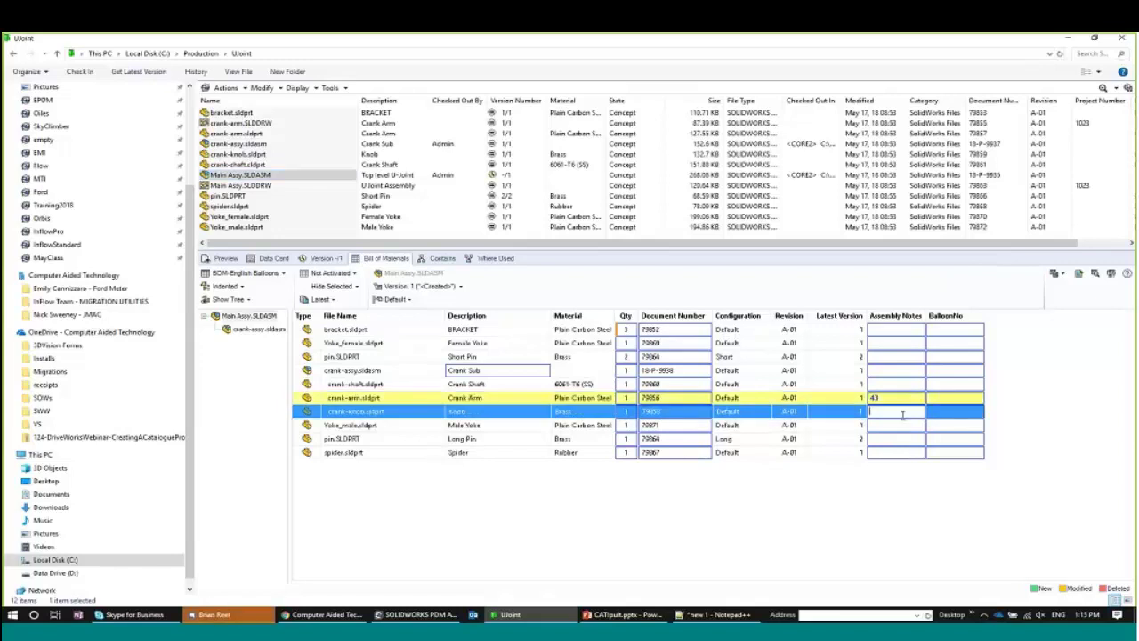
{"action": "key", "text": "Down"}
{"action": "key", "text": "Down"}
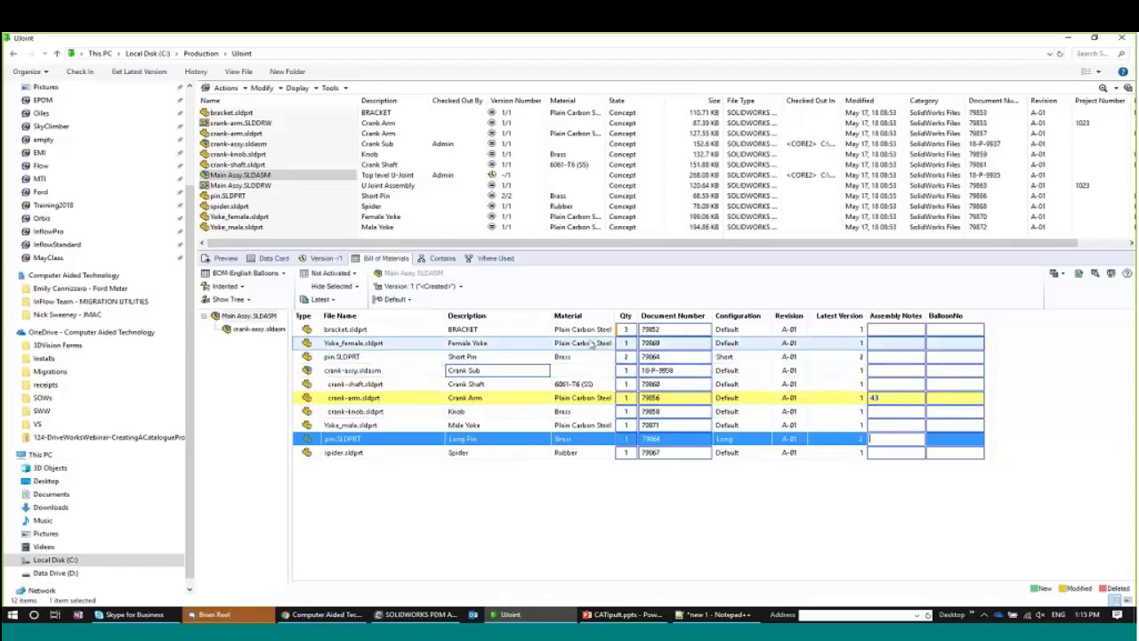
{"action": "left_click", "coordinate": [503, 347]}
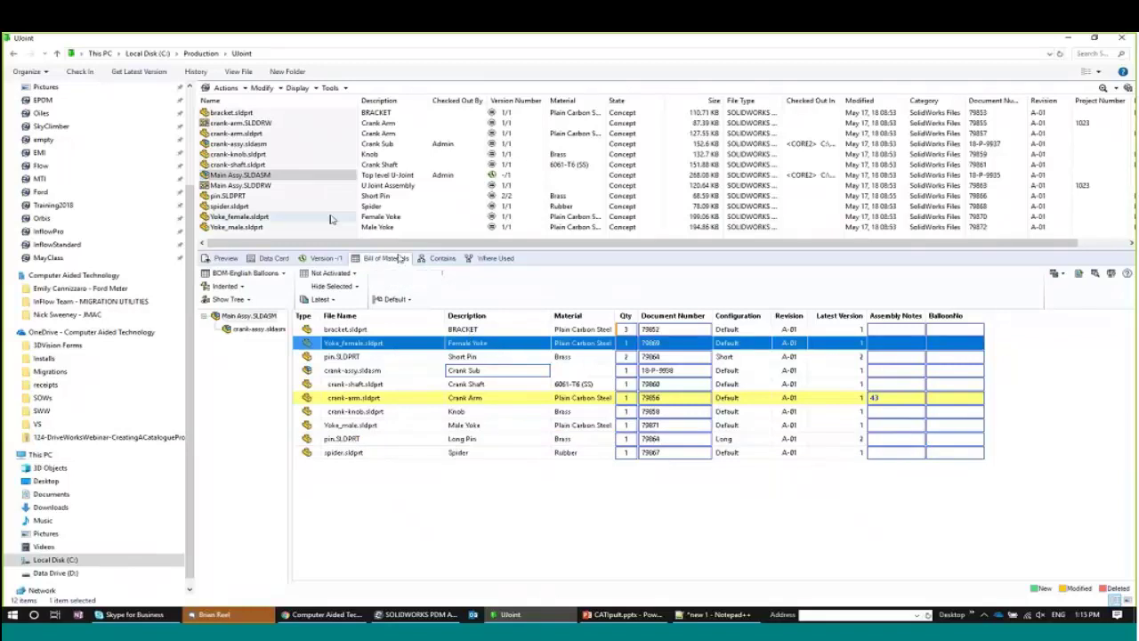
{"action": "left_click", "coordinate": [255, 218]}
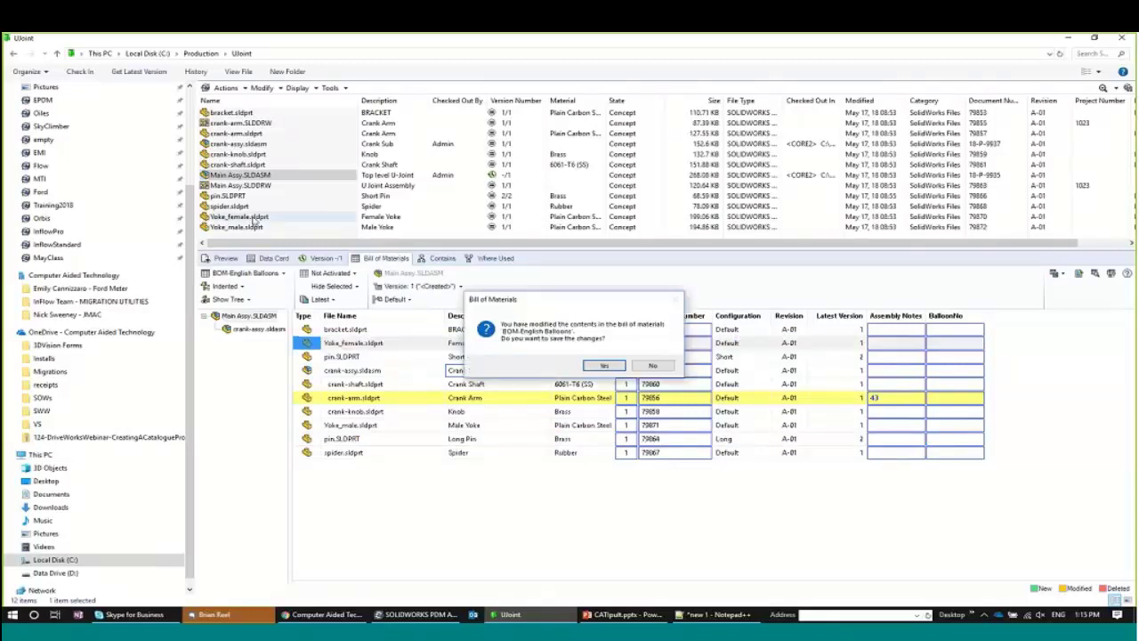
{"action": "left_click", "coordinate": [607, 365]}
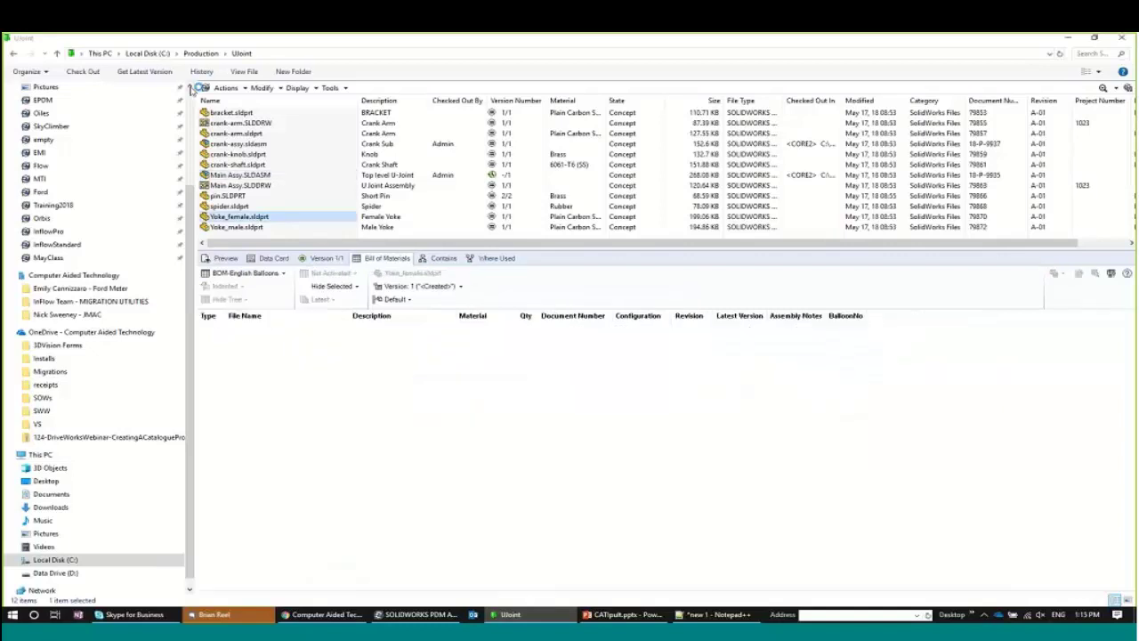
Step: Check out Yoke_female.sldprt and redisplay the bill of materials of Main Assy.SLDASM
{"action": "left_click", "coordinate": [78, 73]}
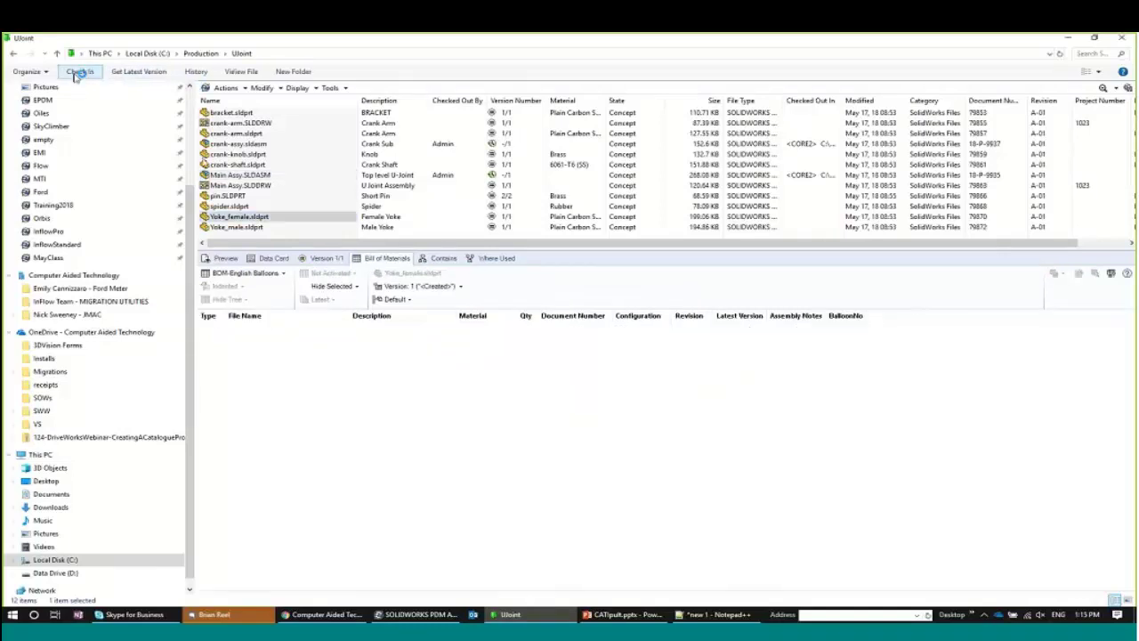
{"action": "left_click", "coordinate": [218, 166]}
{"action": "left_click", "coordinate": [219, 174]}
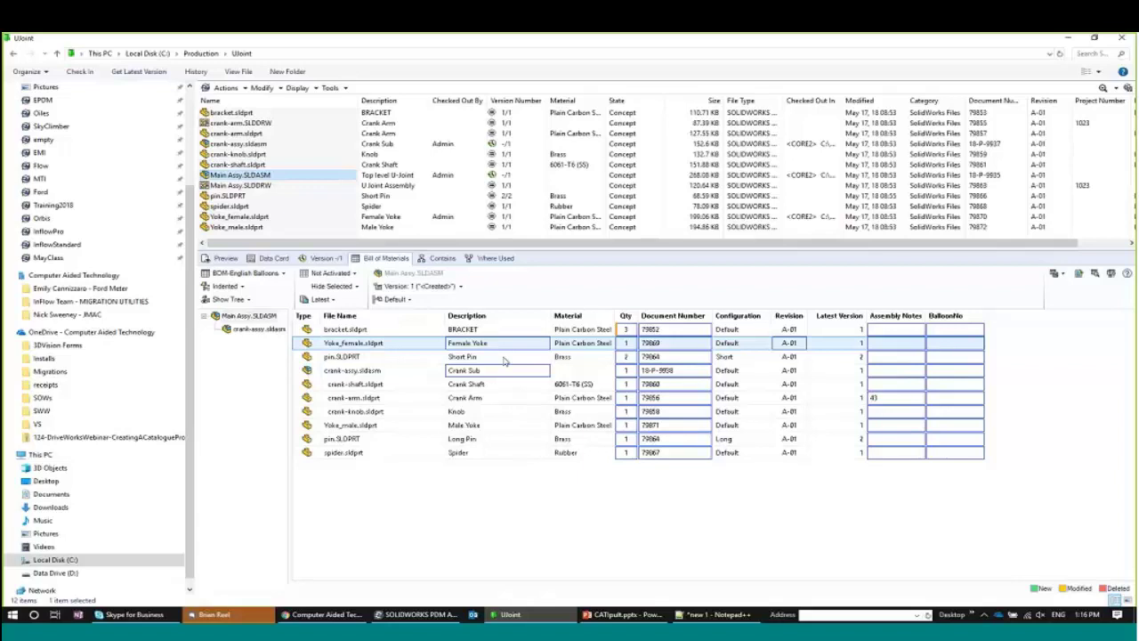
Step: Show the Main Assy bill of materials with as-built reference versions, then switch to the PowerPoint presentation
{"action": "left_click", "coordinate": [484, 385]}
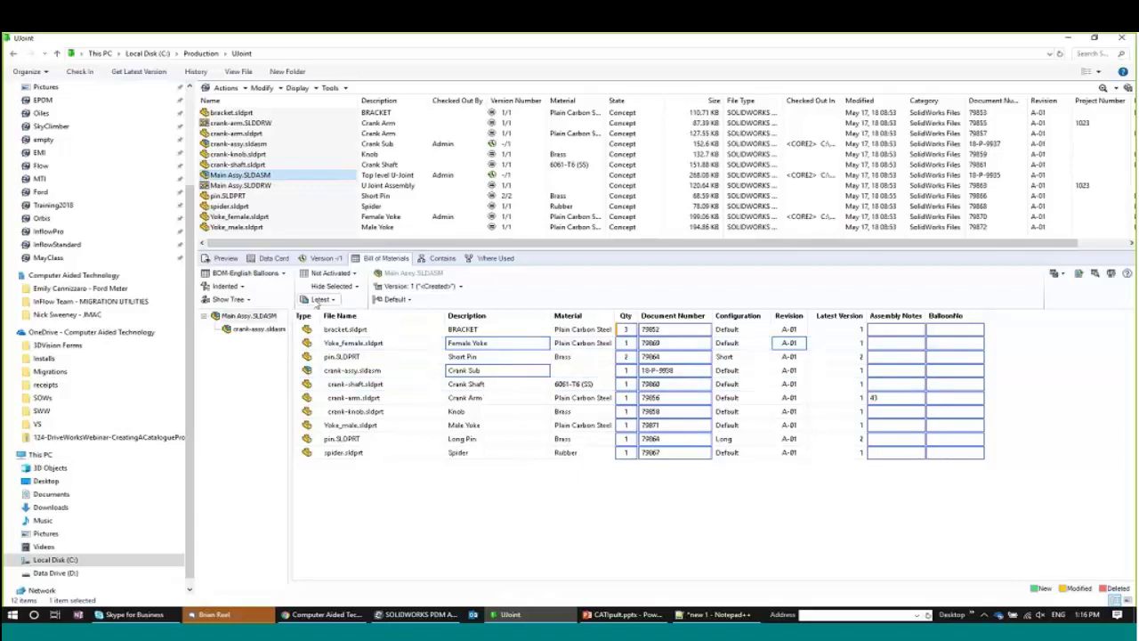
{"action": "left_click", "coordinate": [319, 303]}
{"action": "left_click", "coordinate": [325, 325]}
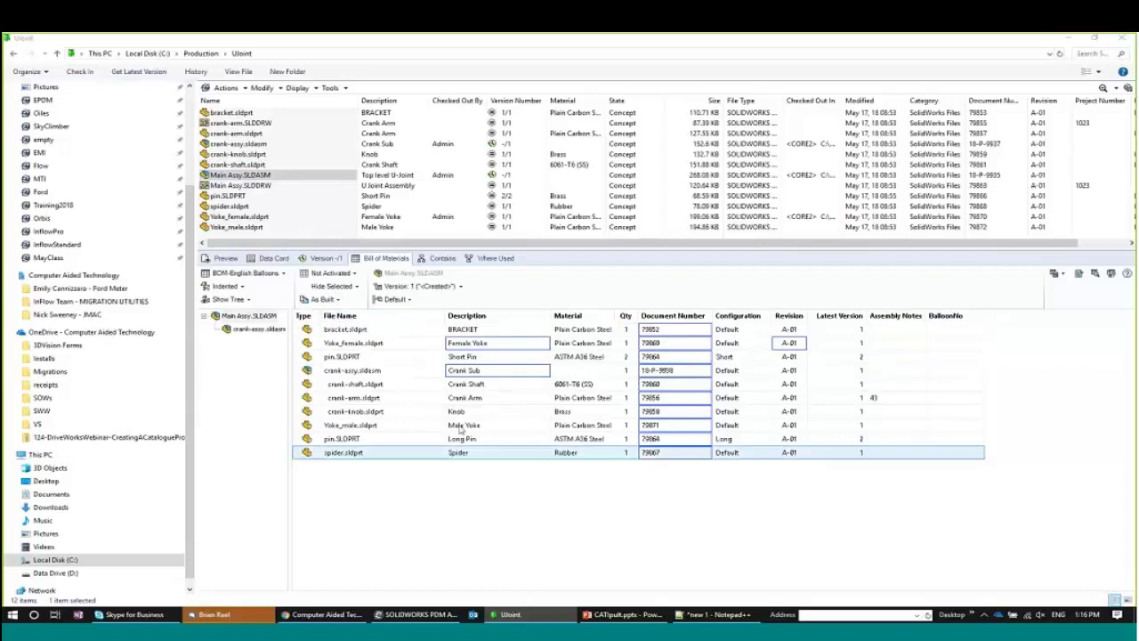
{"action": "left_click", "coordinate": [461, 427]}
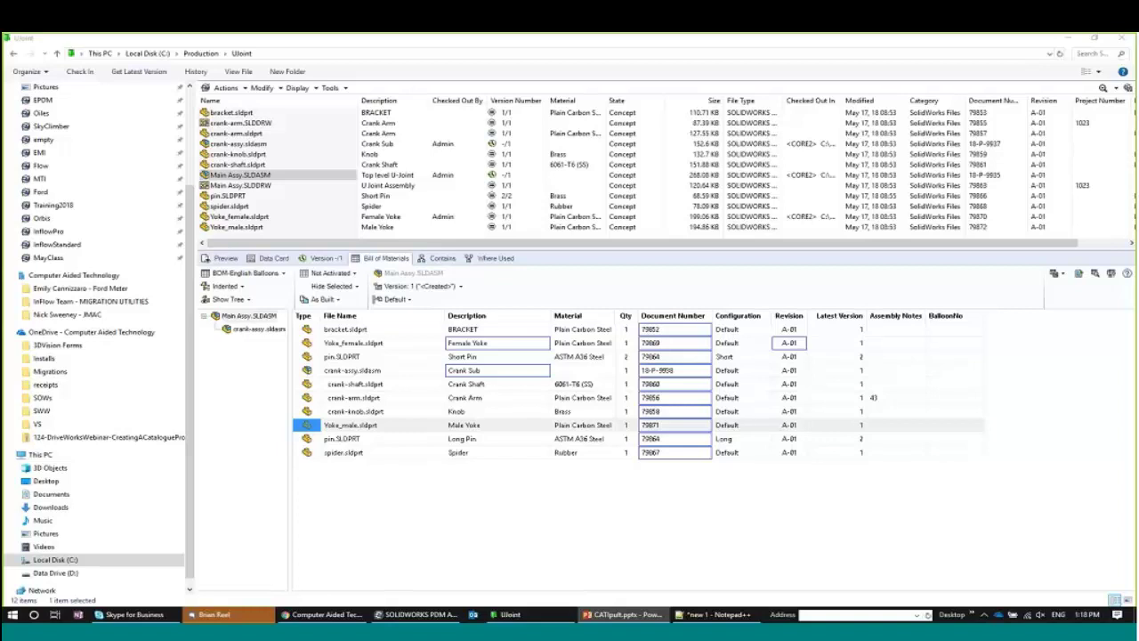
{"action": "key", "text": "alt+Tab"}
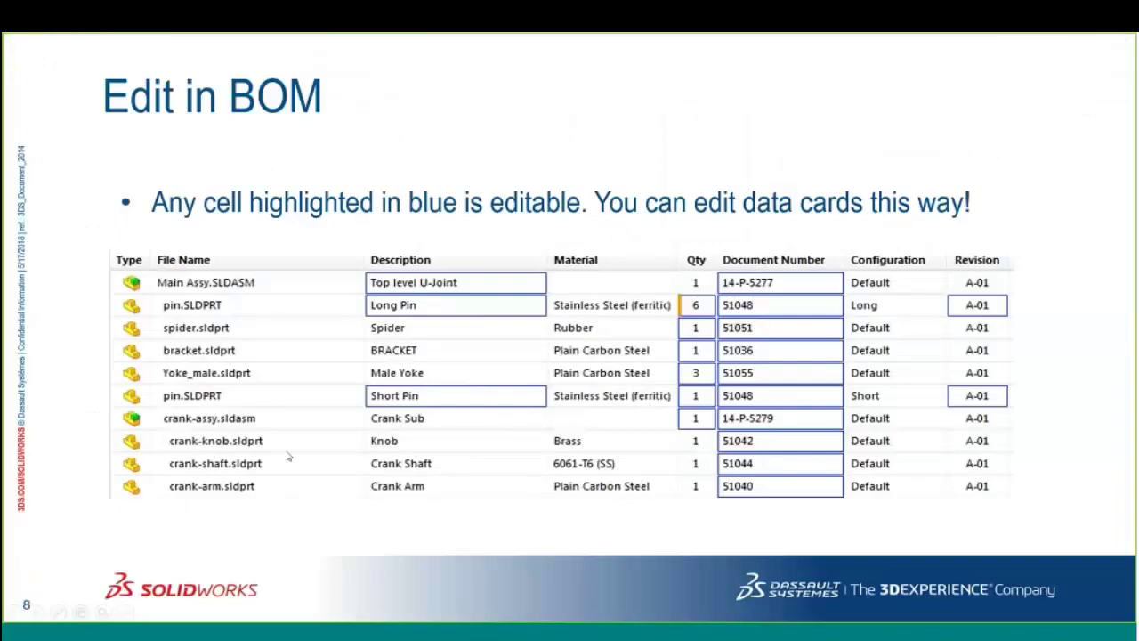
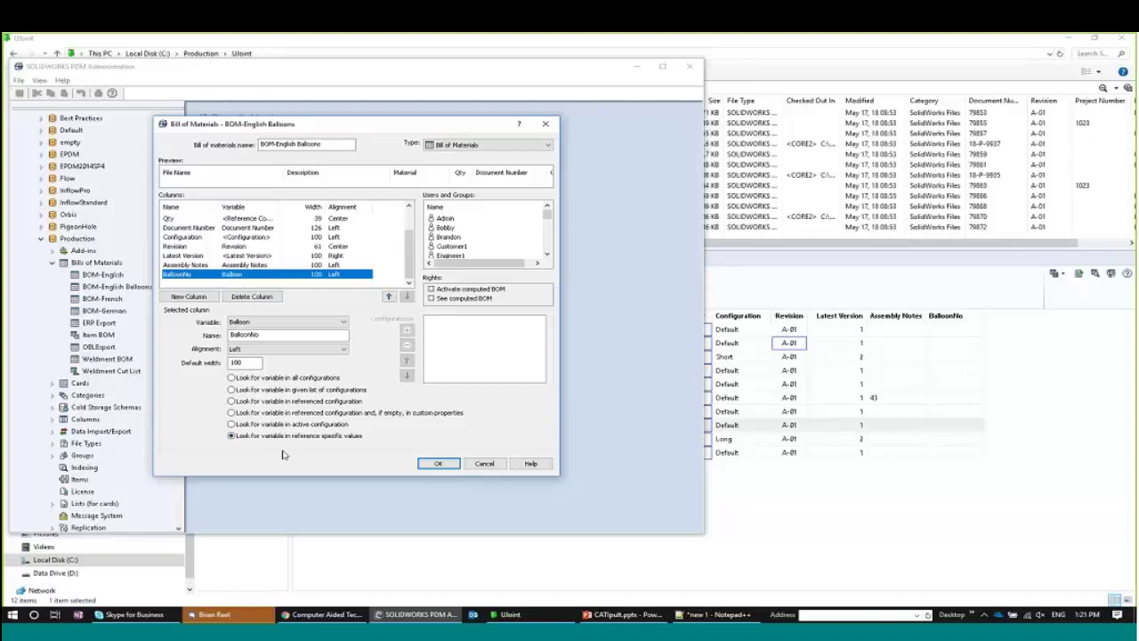
Step: Confirm the BOM-English Balloons definition and show the Main Assy.SLDASM bill of materials with the latest reference versions
{"action": "left_click", "coordinate": [436, 463]}
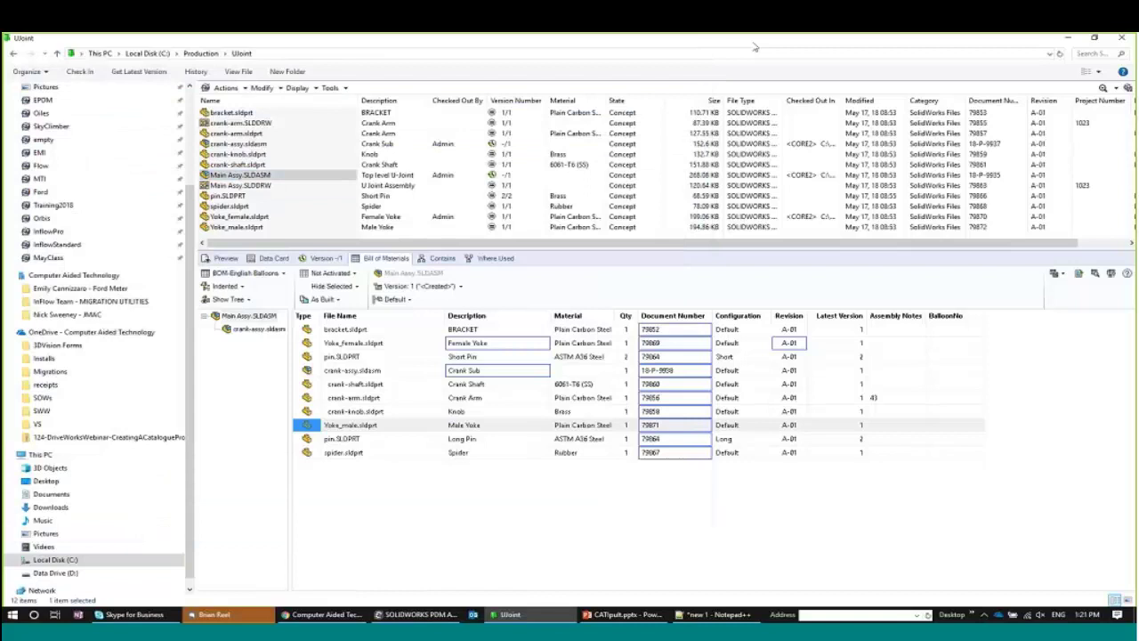
{"action": "left_click", "coordinate": [857, 345]}
{"action": "left_click", "coordinate": [325, 299]}
{"action": "left_click", "coordinate": [329, 322]}
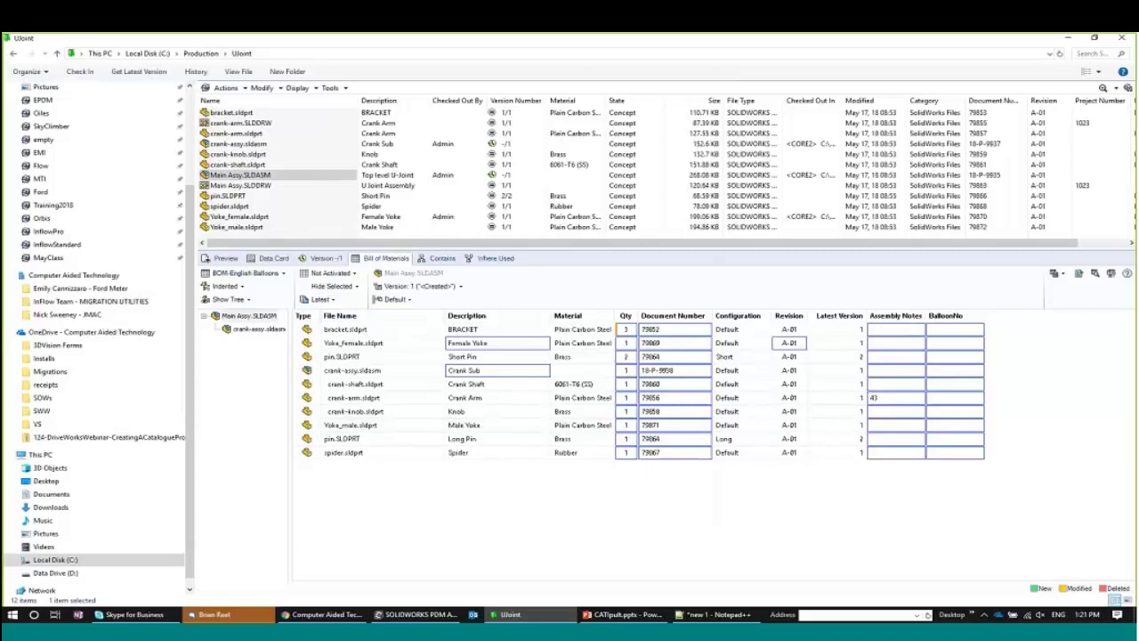
Step: Enter balloon numbers 1 to 4 for bracket.sldprt, Yoke_female.sldprt, the short pin.SLDPRT and crank-assy.sldasm
{"action": "left_click", "coordinate": [945, 330]}
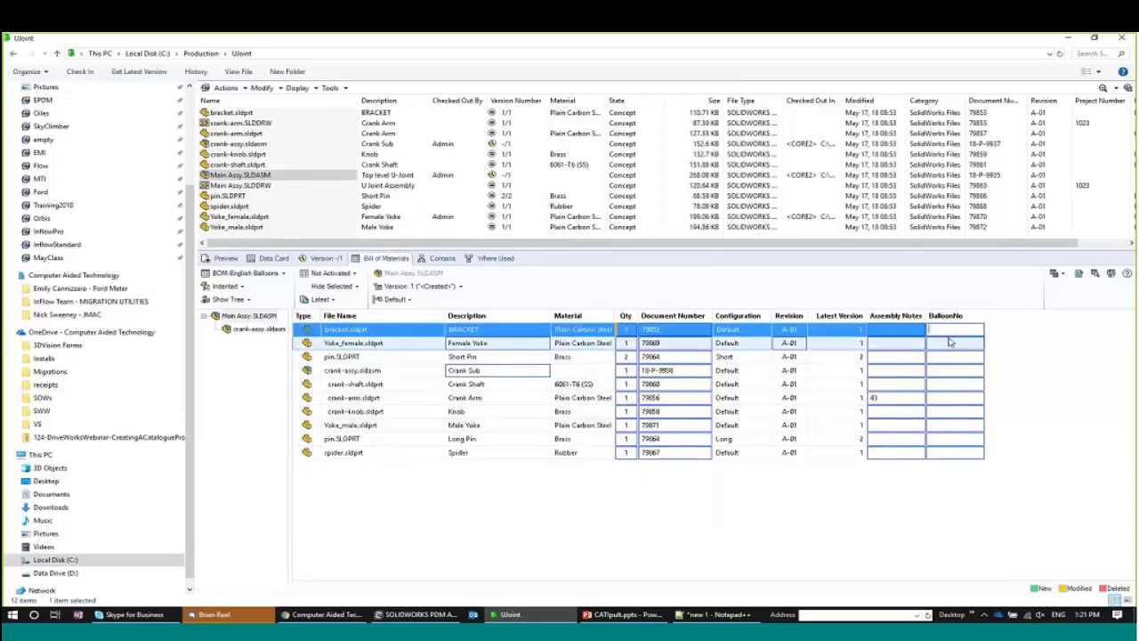
{"action": "type", "text": "1"}
{"action": "left_click", "coordinate": [950, 370]}
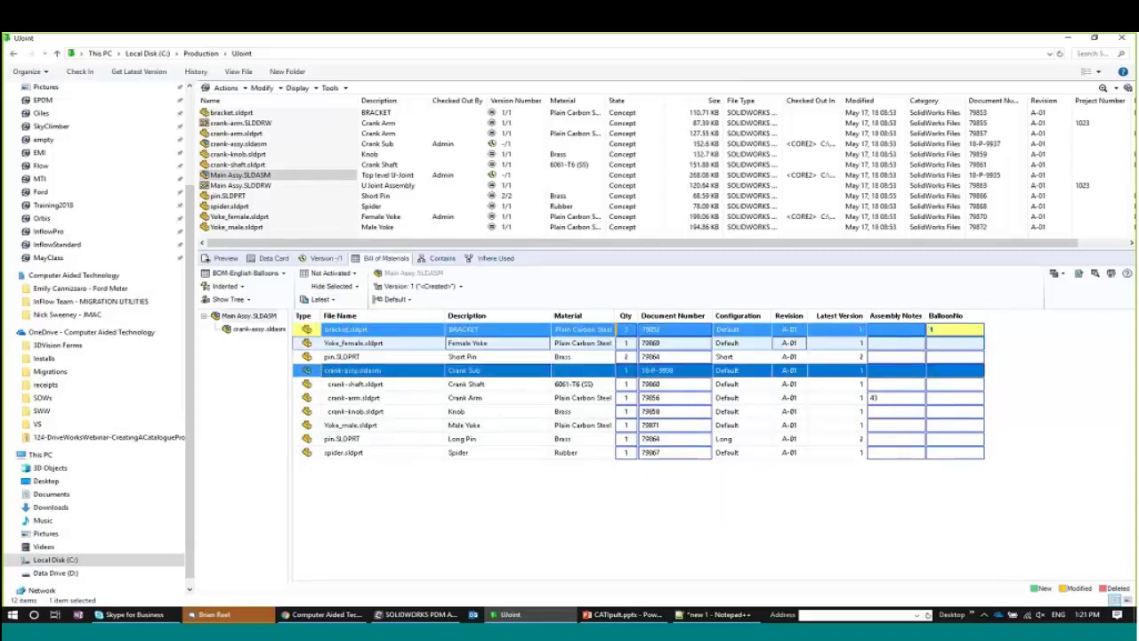
{"action": "left_click", "coordinate": [950, 343]}
{"action": "type", "text": "2"}
{"action": "left_click", "coordinate": [952, 357]}
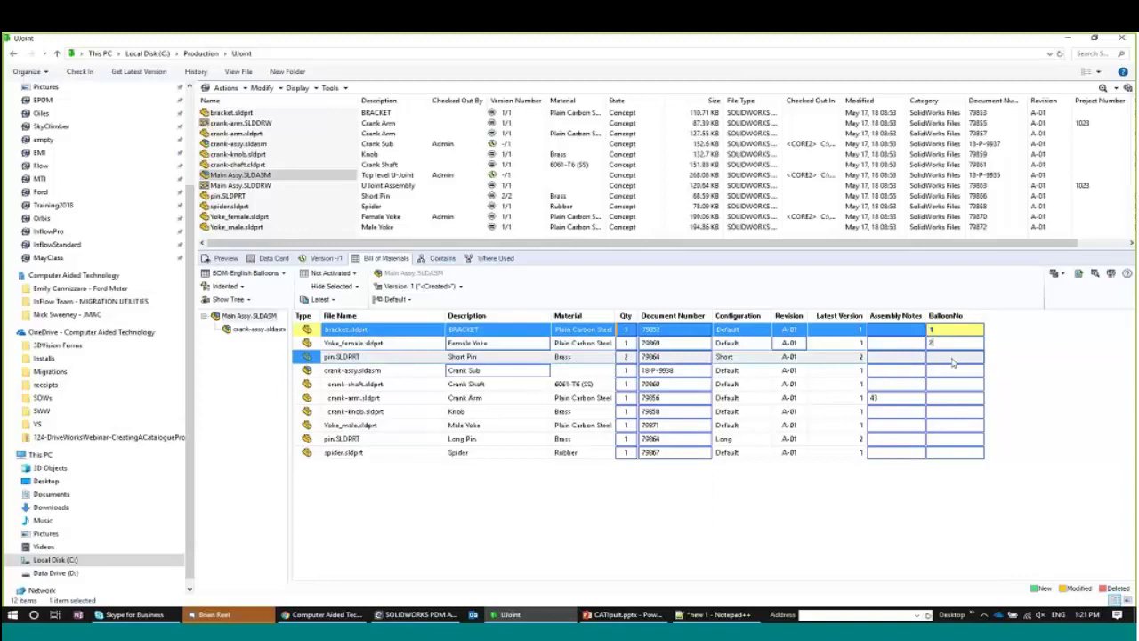
{"action": "type", "text": "3"}
{"action": "key", "text": "Return"}
{"action": "type", "text": "4"}
{"action": "key", "text": "Return"}
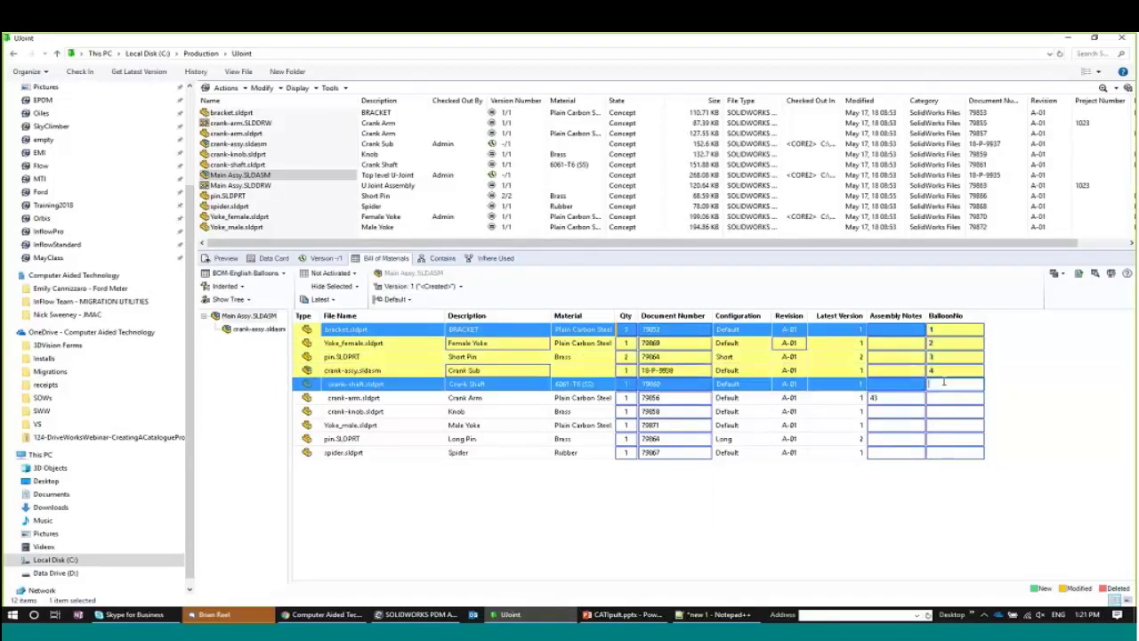
Step: Enter "tighten first" as the assembly note of bracket.sldprt and switch to the PowerPoint presentation
{"action": "left_click", "coordinate": [884, 330]}
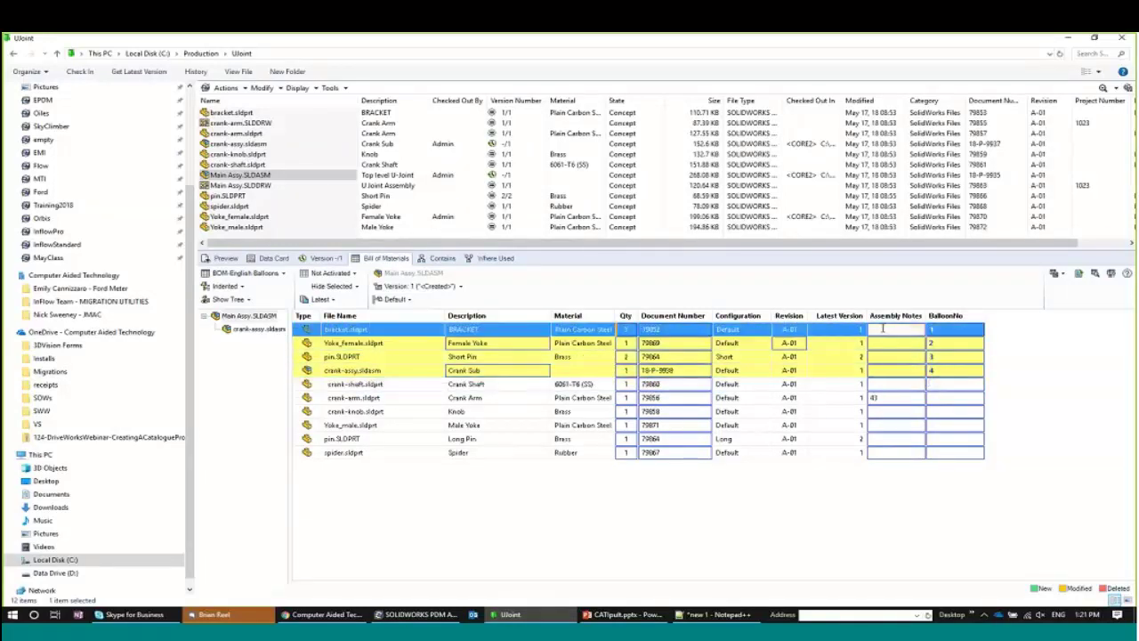
{"action": "type", "text": "tighten first"}
{"action": "left_click", "coordinate": [887, 344]}
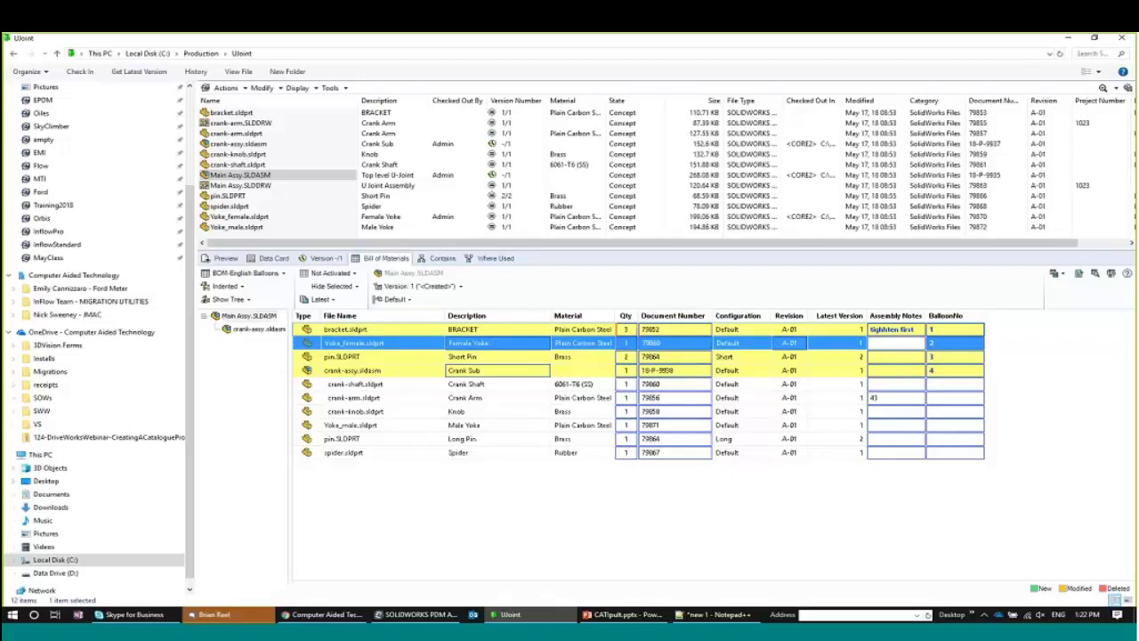
{"action": "key", "text": "alt+Tab"}
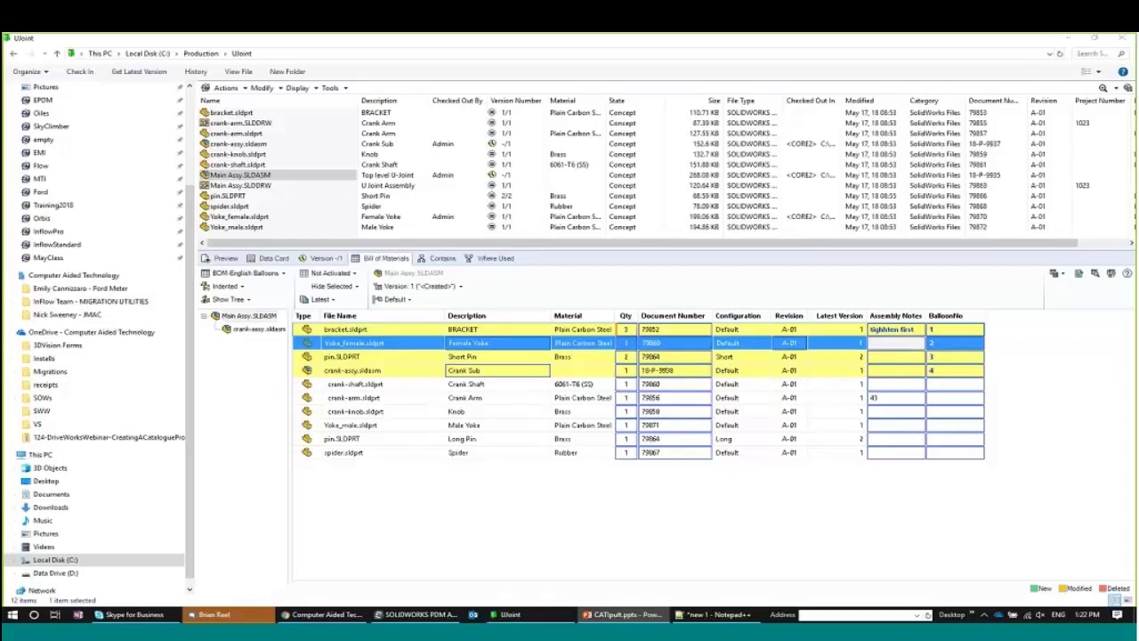
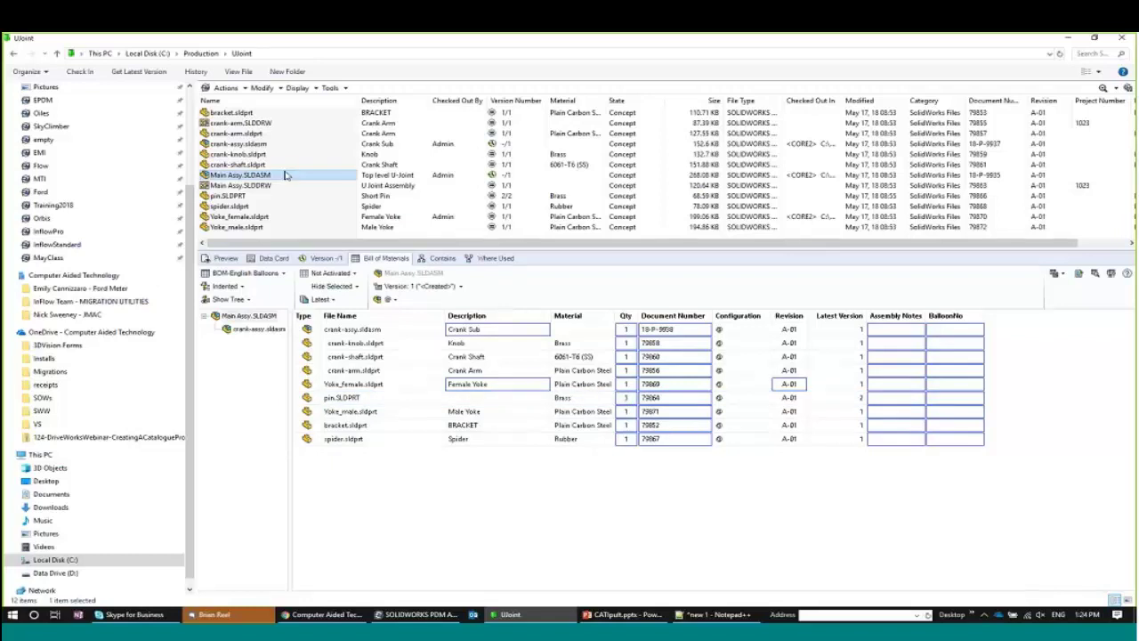
Step: Compare the crank-assy.sldasm bill of materials, including its @ configuration, with that of Main Assy.SLDASM
{"action": "left_click", "coordinate": [238, 144]}
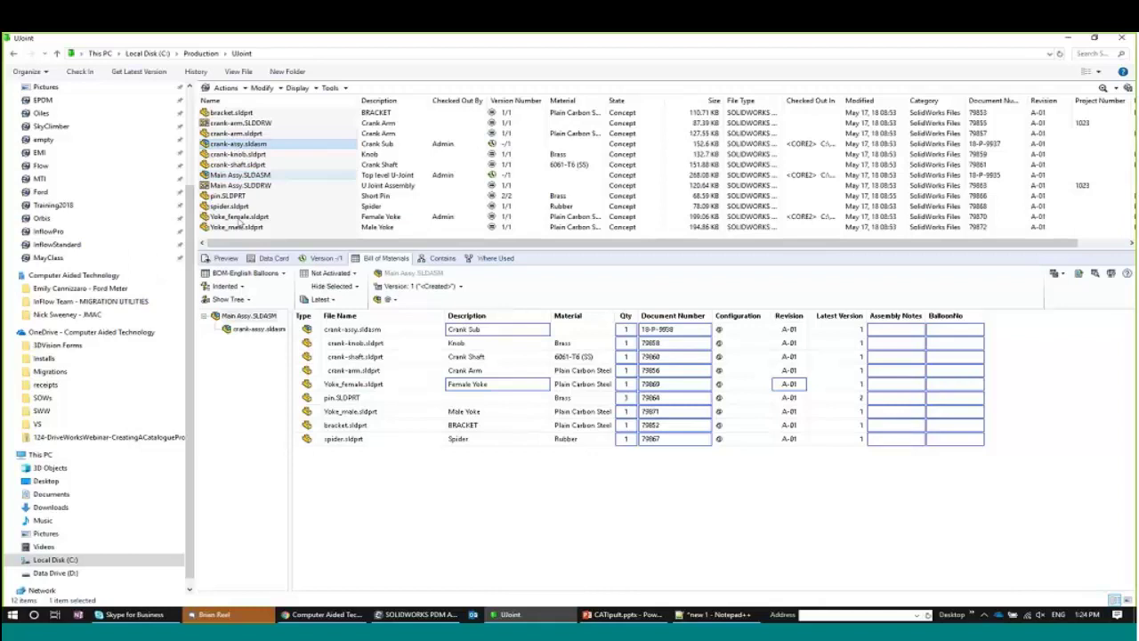
{"action": "left_click", "coordinate": [392, 300]}
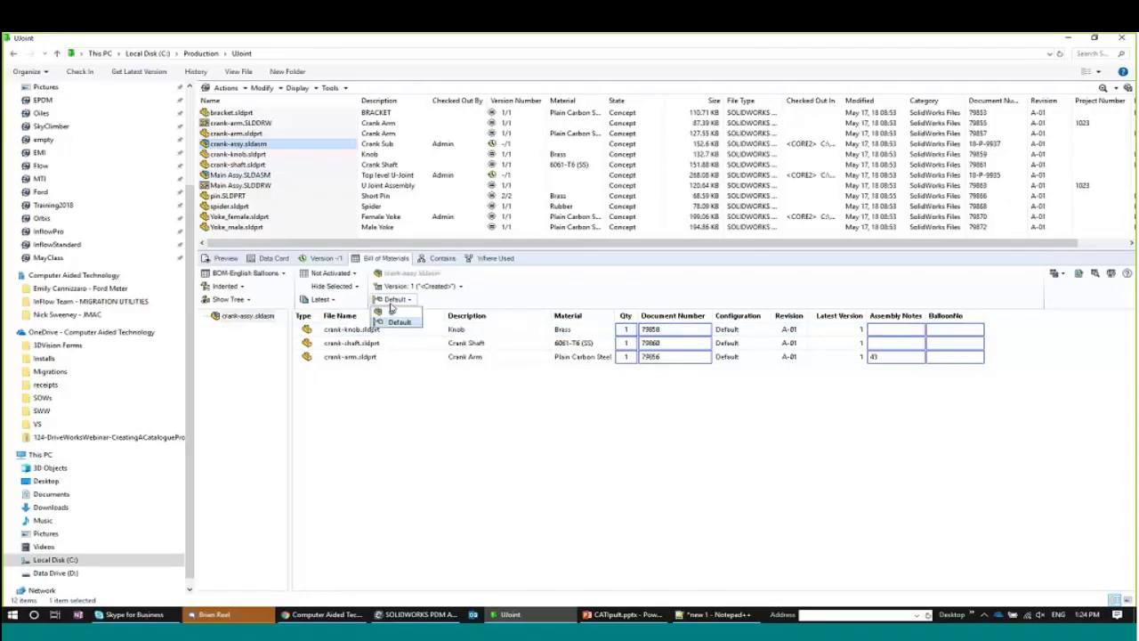
{"action": "left_click", "coordinate": [390, 310]}
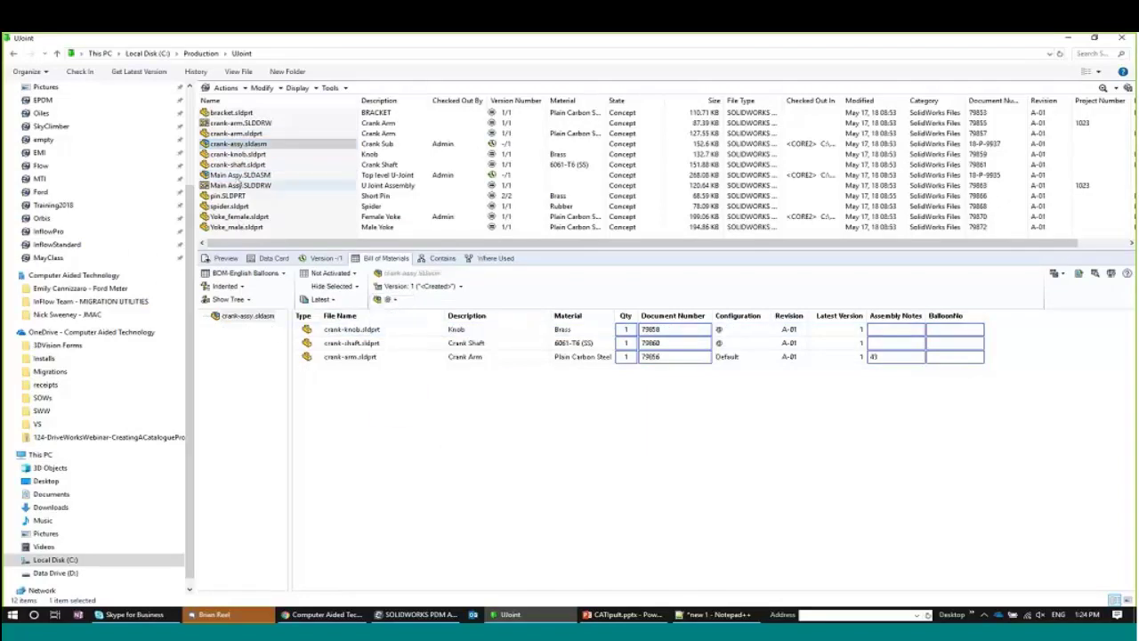
{"action": "left_click", "coordinate": [240, 177]}
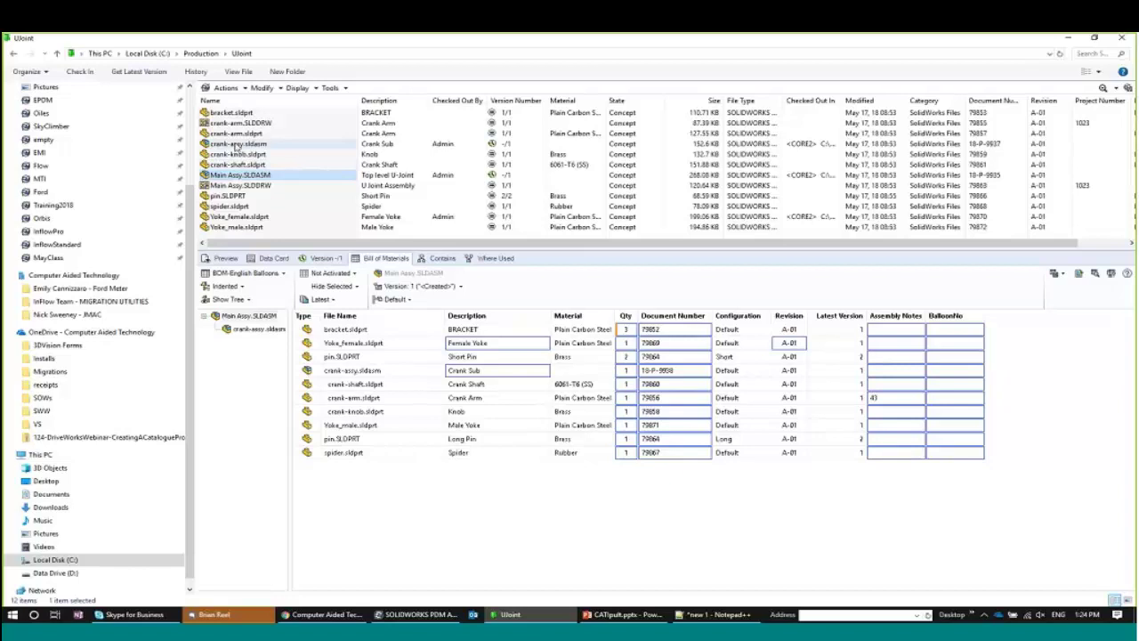
{"action": "left_click", "coordinate": [236, 145]}
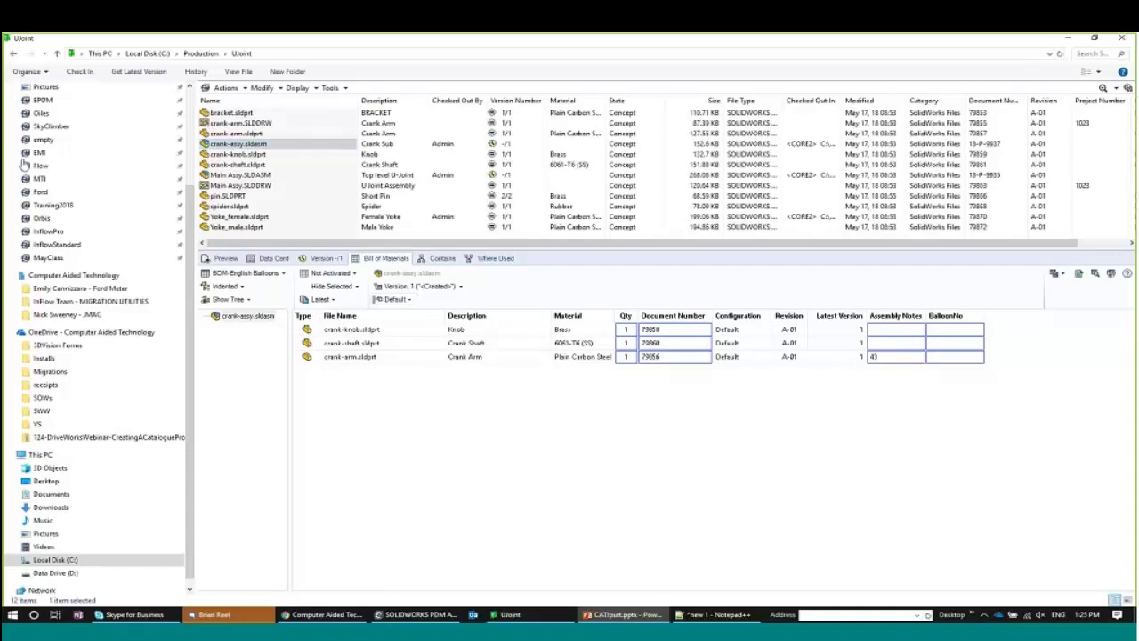
Step: Advance the PowerPoint presentation to the Format BOM Export in Excel slide and return to the UJoint vault folder
{"action": "key", "text": "alt+Tab"}
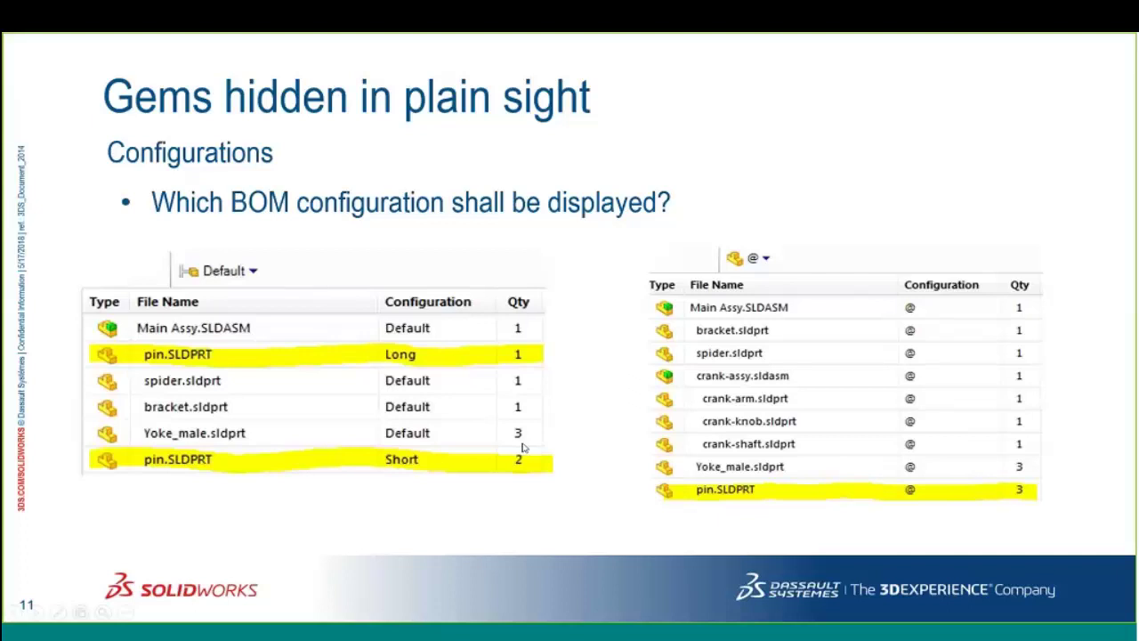
{"action": "key", "text": "Right"}
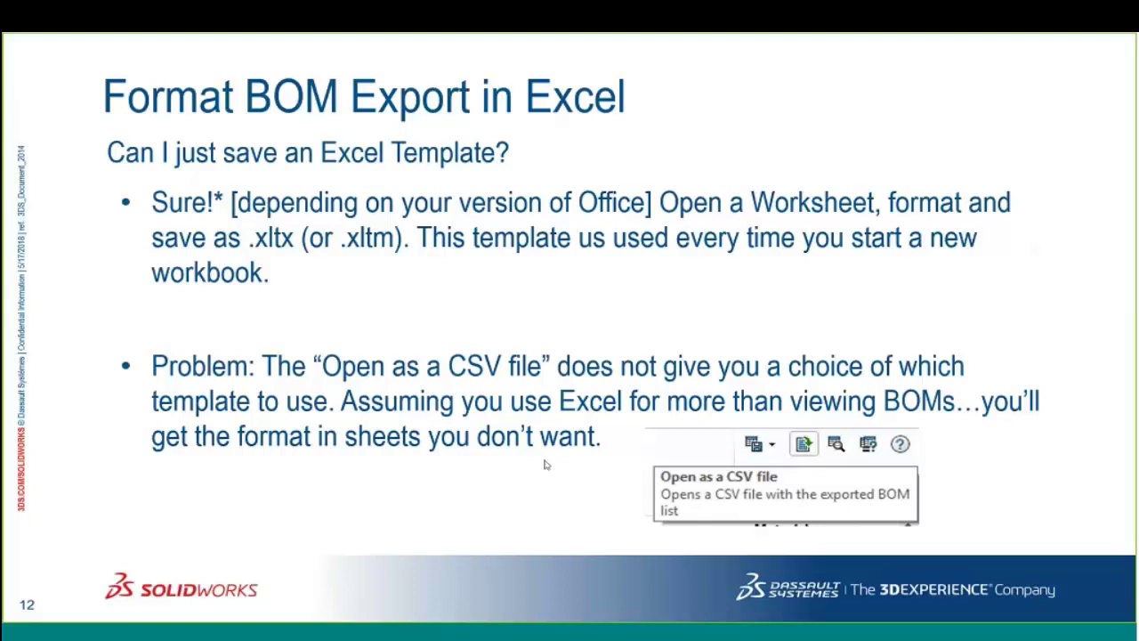
{"action": "key", "text": "alt+Tab"}
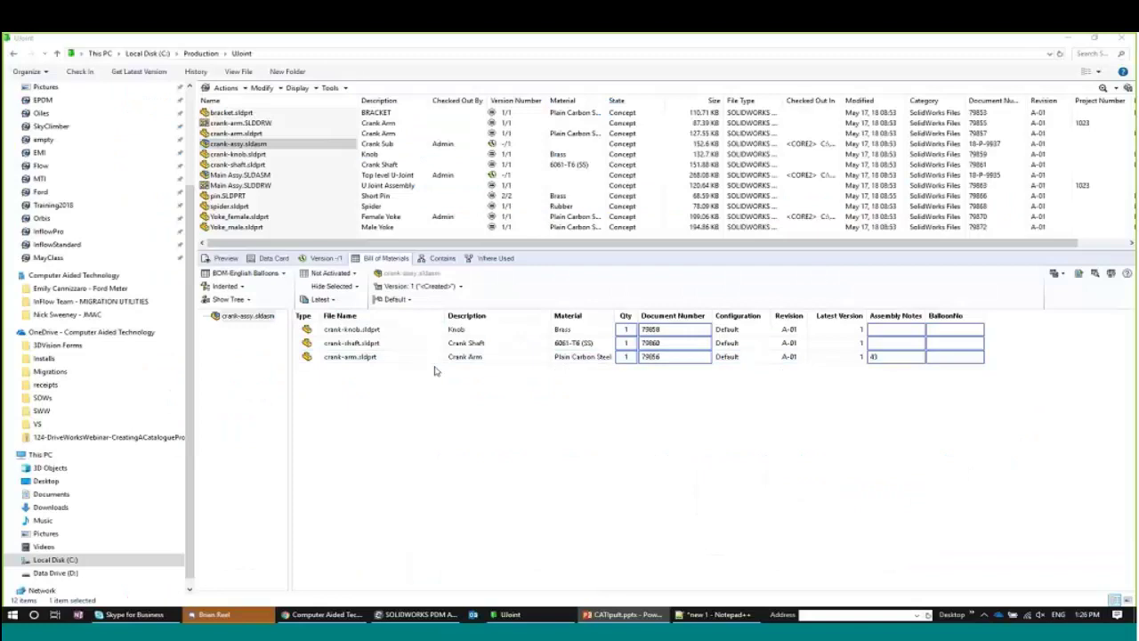
Step: View the crank-assy.sldasm bill of materials as a CSV file with a Level column and autofitted columns, closing it without saving
{"action": "left_click", "coordinate": [1080, 274]}
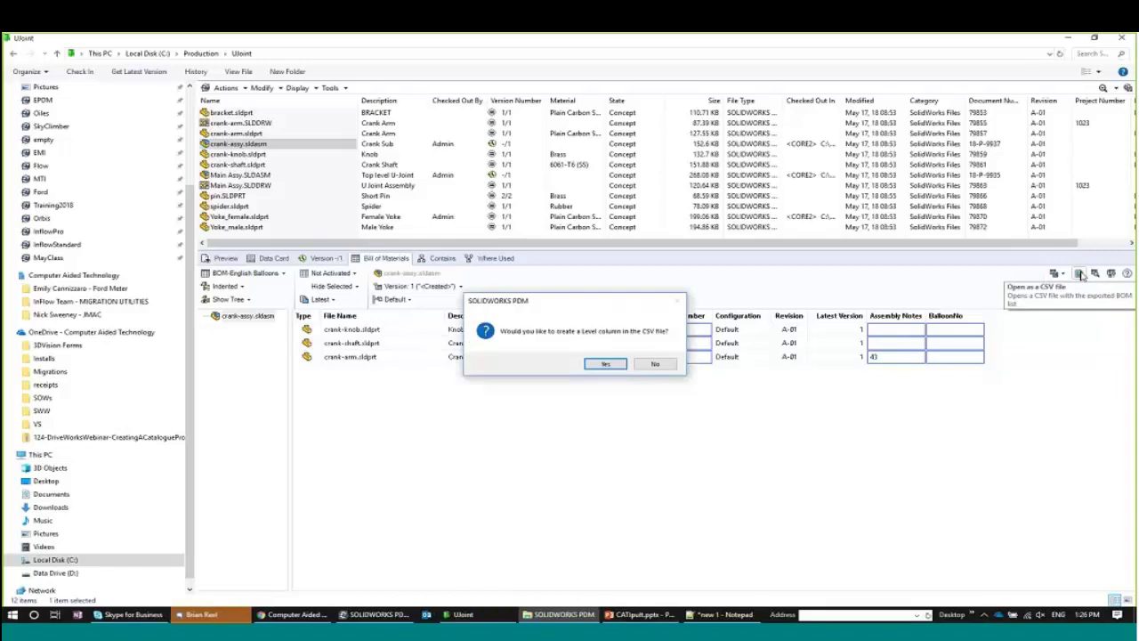
{"action": "left_click", "coordinate": [614, 365]}
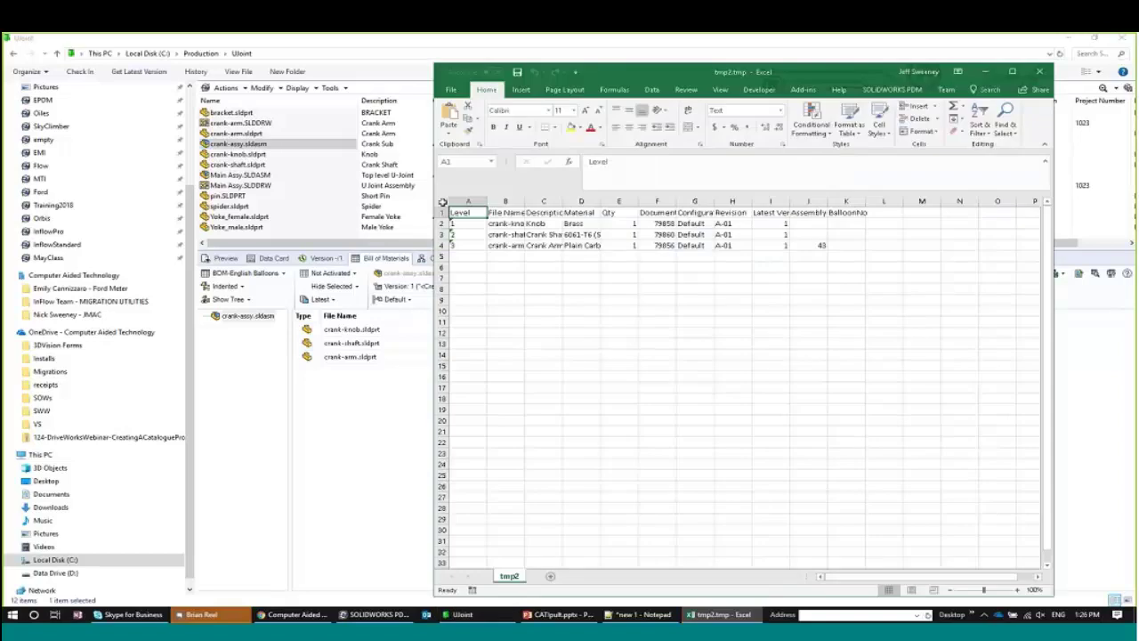
{"action": "left_click", "coordinate": [443, 202]}
{"action": "double_click", "coordinate": [487, 204]}
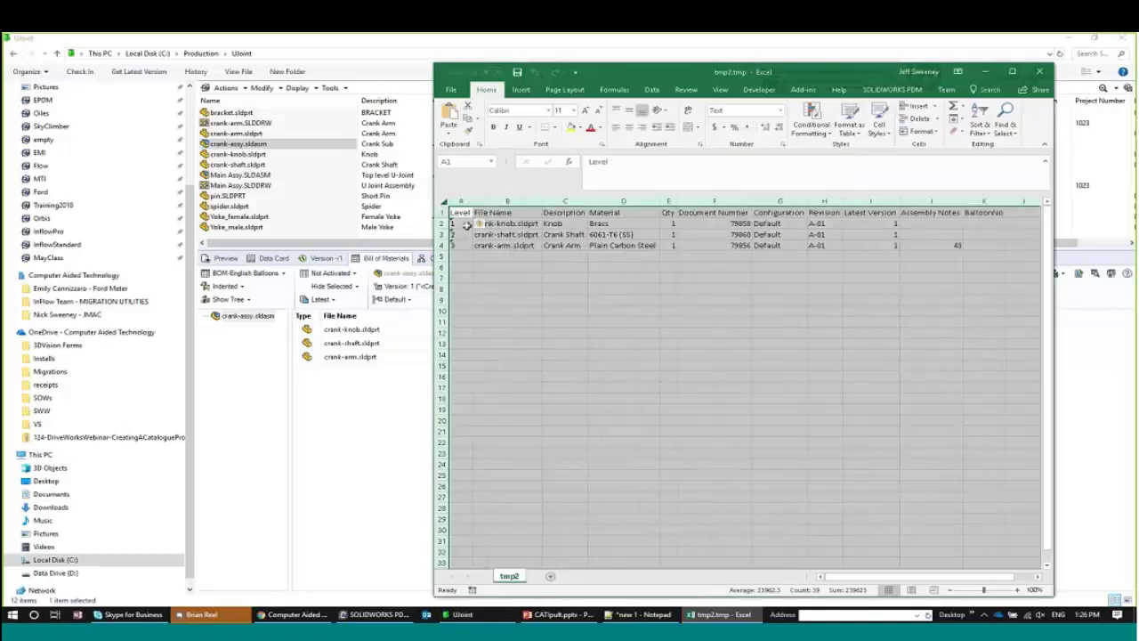
{"action": "left_click", "coordinate": [465, 223]}
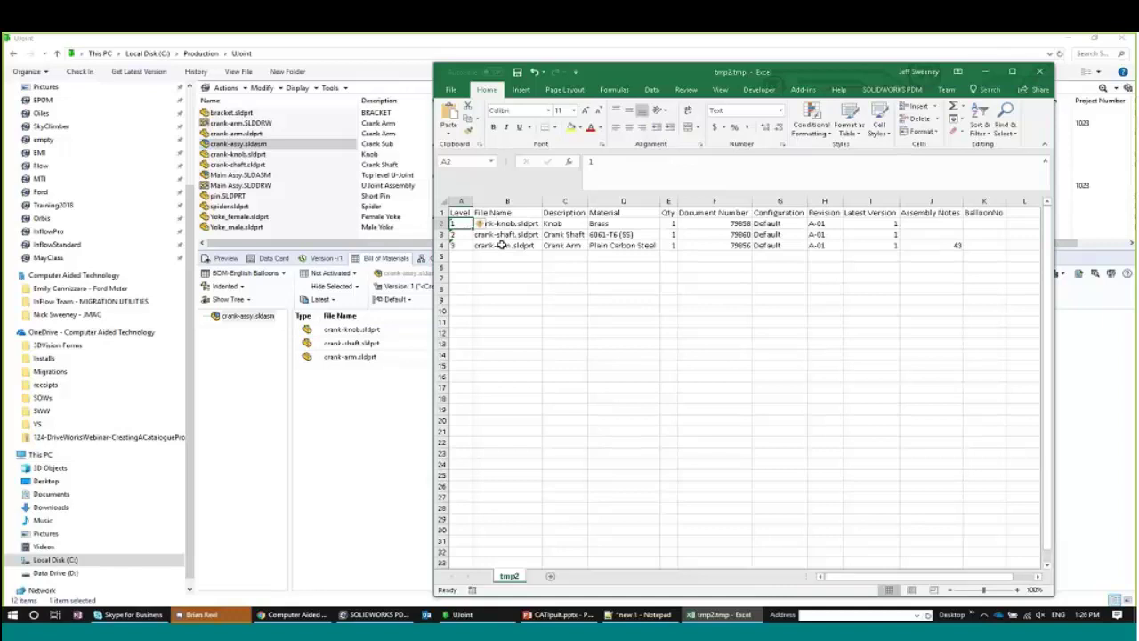
{"action": "left_click", "coordinate": [1039, 72]}
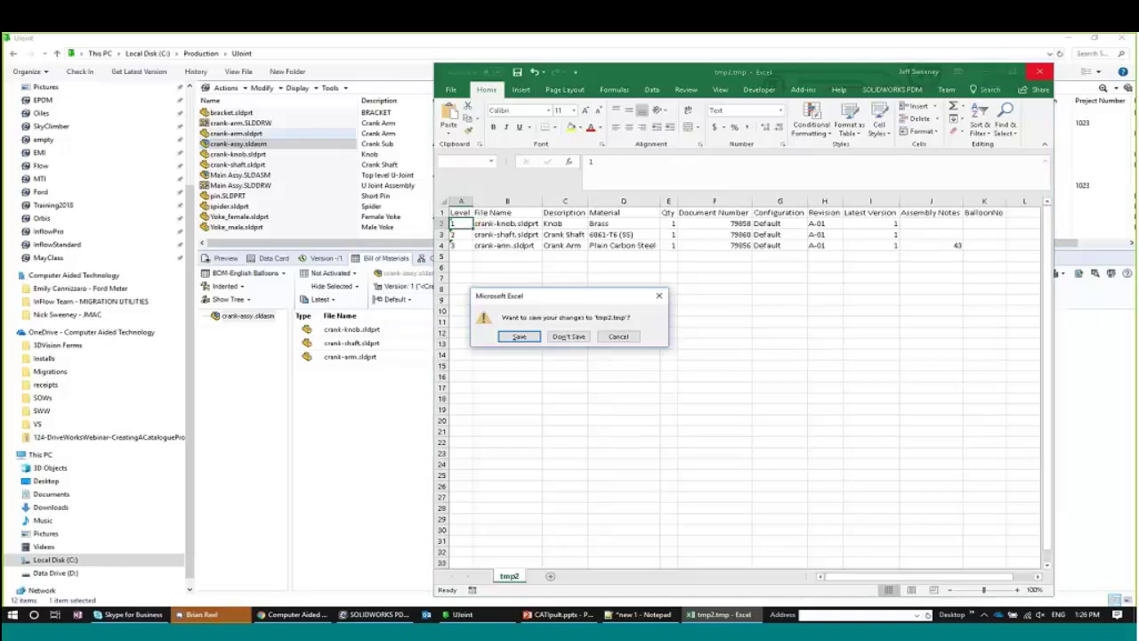
{"action": "left_click", "coordinate": [558, 336]}
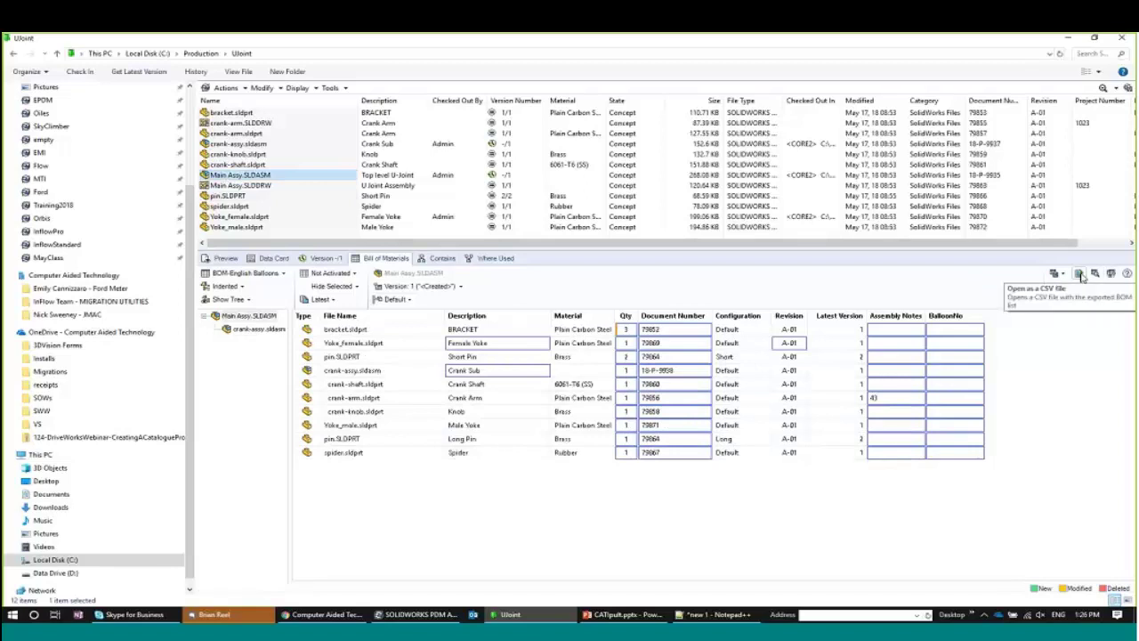
Step: Open the Main Assy.SLDASM bill of materials as a CSV file with a Level column and autofit the columns in Excel
{"action": "left_click", "coordinate": [1080, 274]}
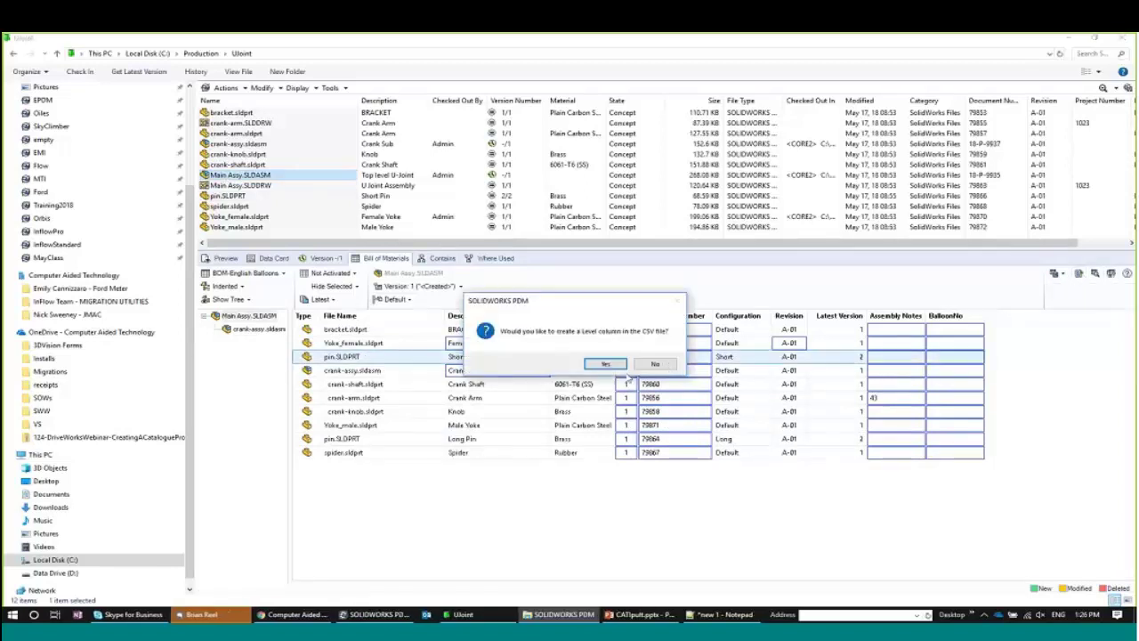
{"action": "left_click", "coordinate": [605, 364]}
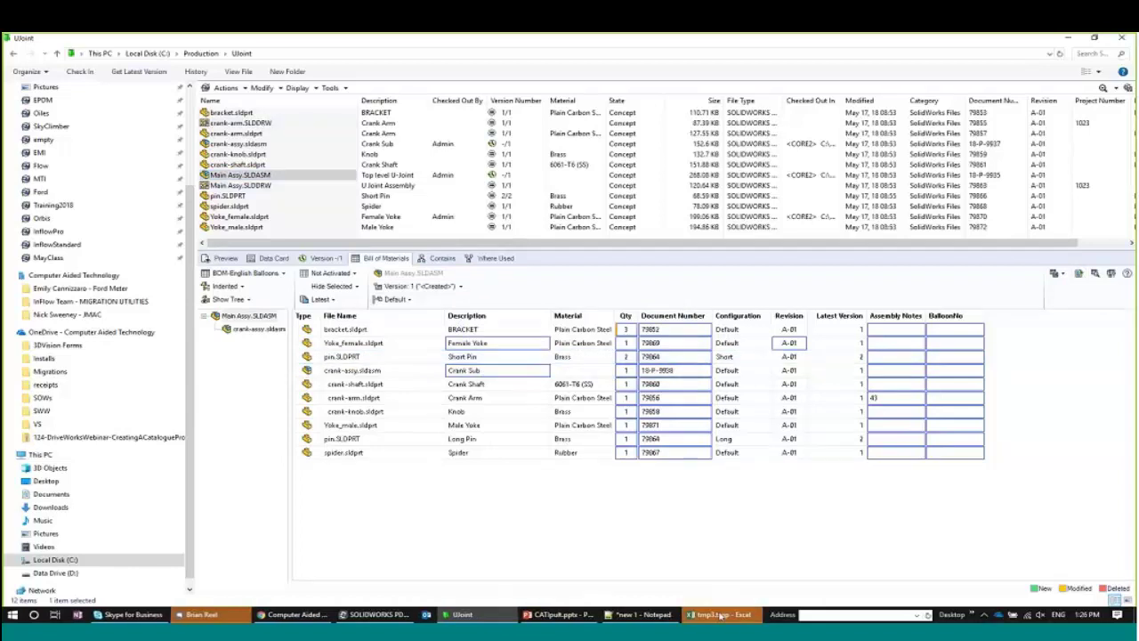
{"action": "left_click", "coordinate": [719, 614]}
{"action": "left_click", "coordinate": [445, 202]}
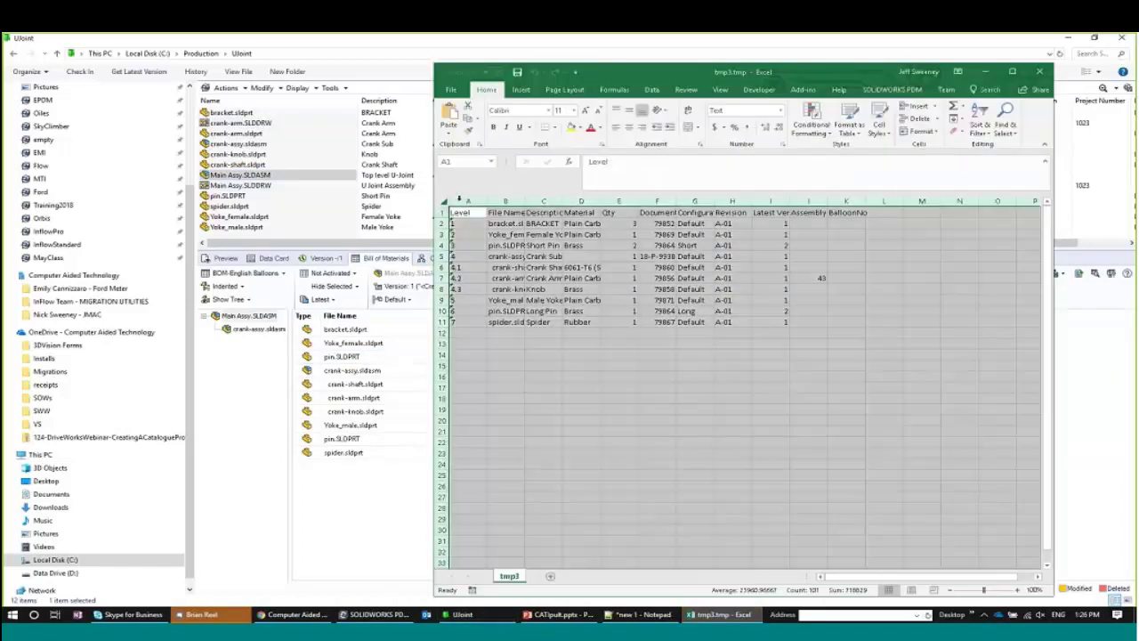
{"action": "double_click", "coordinate": [487, 201]}
{"action": "left_click", "coordinate": [460, 268]}
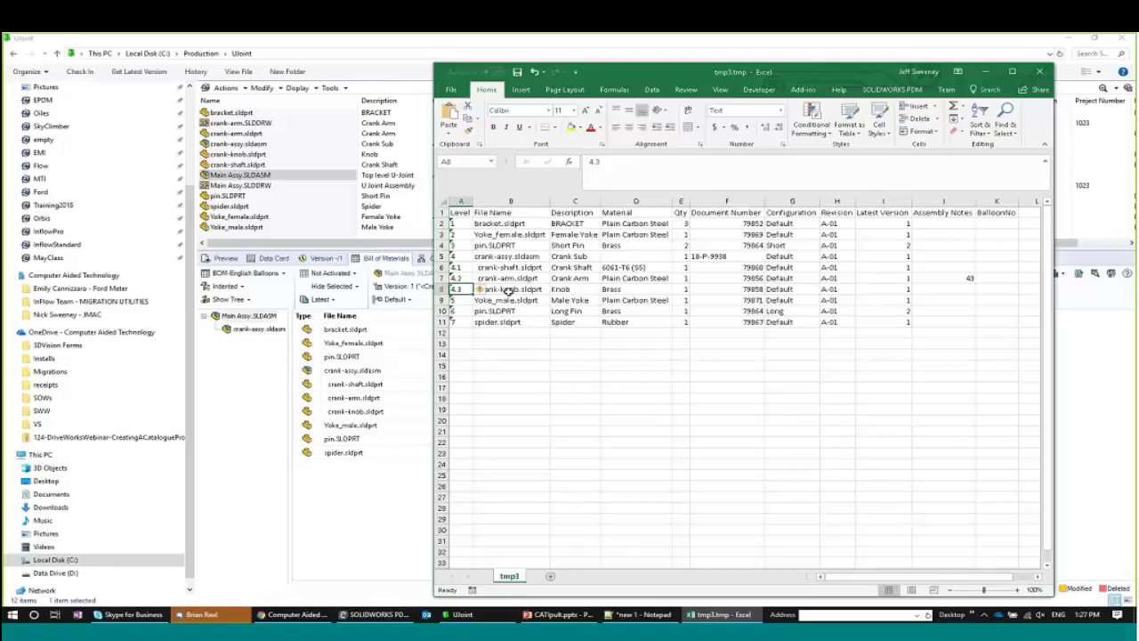
Step: Close the Main Assy spreadsheet without saving the changes and switch to the PowerPoint presentation
{"action": "left_click", "coordinate": [1040, 71]}
{"action": "left_click", "coordinate": [570, 336]}
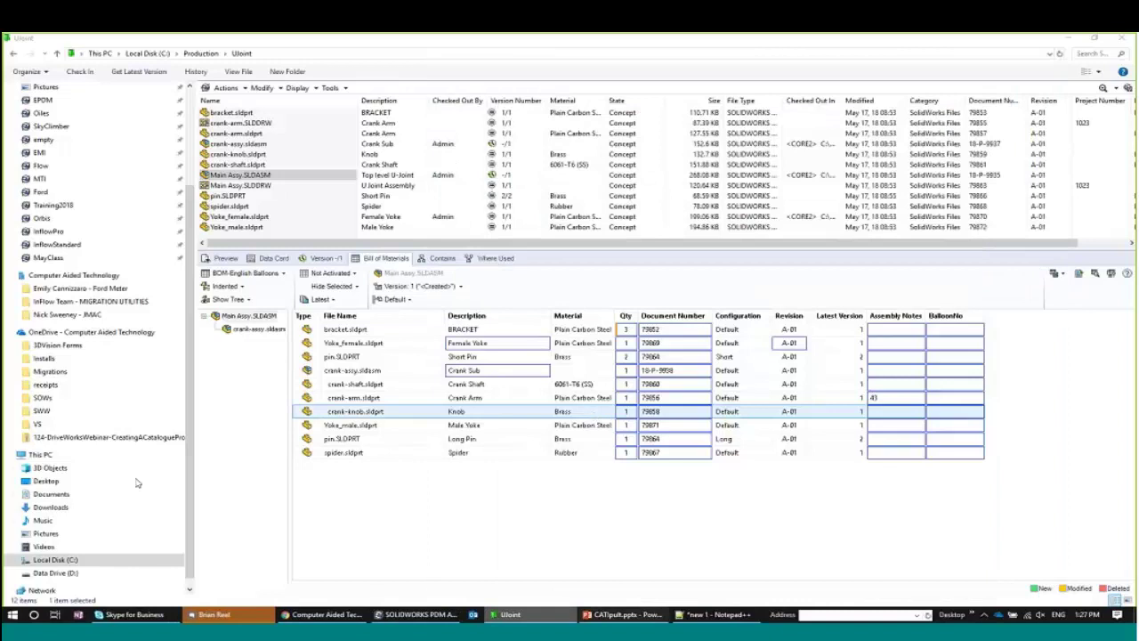
{"action": "key", "text": "alt+Tab"}
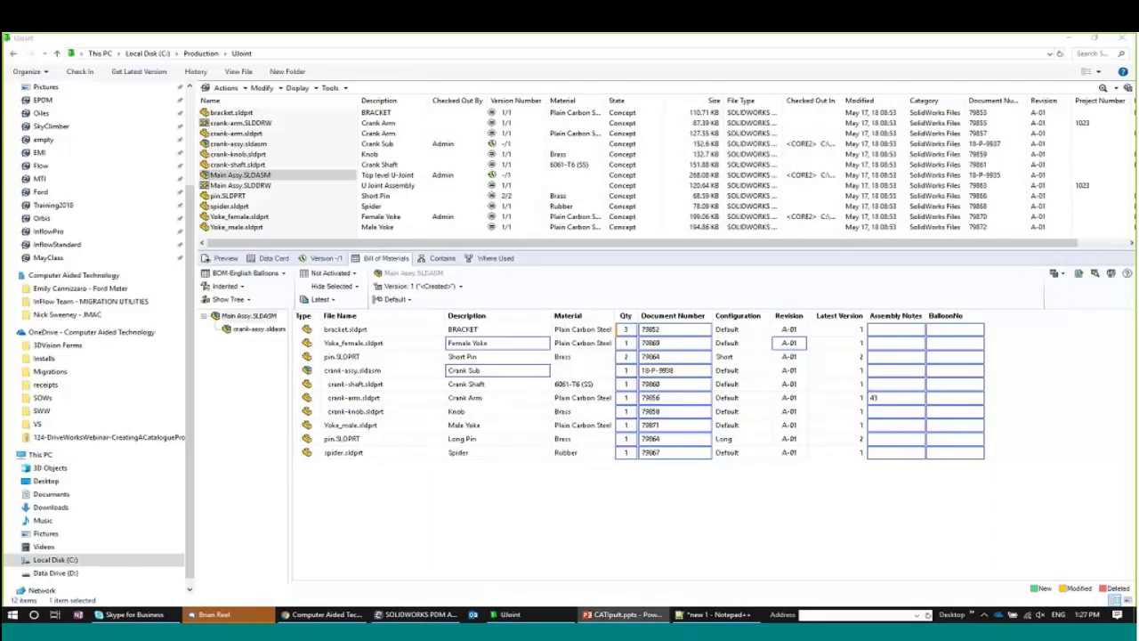
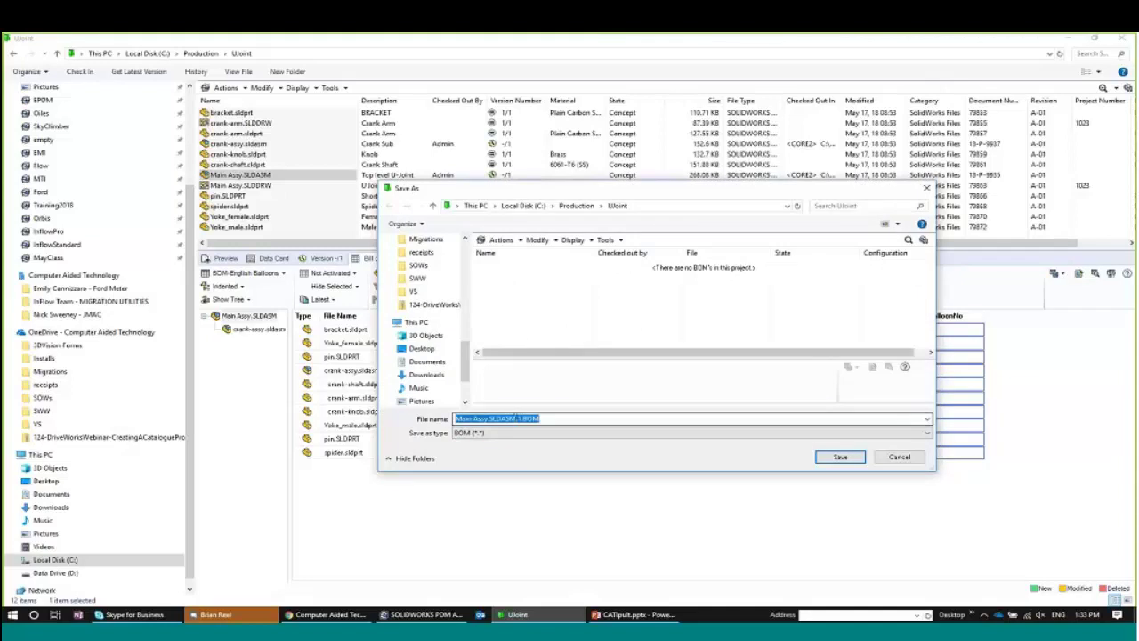
Step: Save the Main Assy.SLDASM bill of materials in the UJoint folder, naming the file with the presenter's first name followed by Named.1.BOM
{"action": "left_click", "coordinate": [516, 418]}
{"action": "left_click_drag", "start_coordinate": [515, 418], "coordinate": [424, 419]}
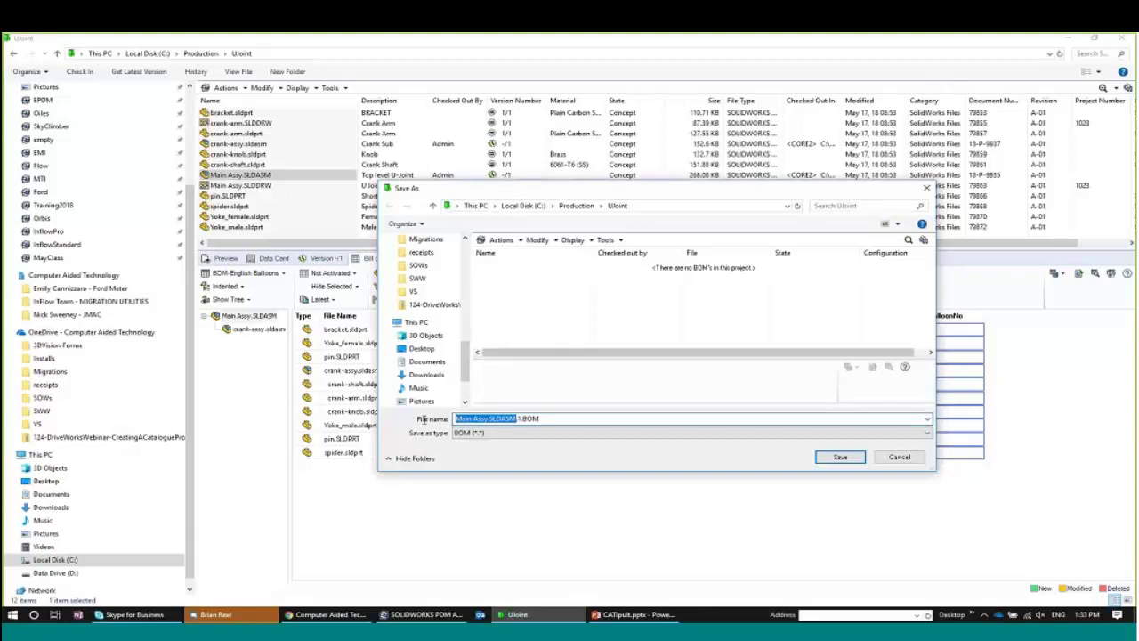
{"action": "key", "text": "BackSpace"}
{"action": "type", "text": "Jeff"}
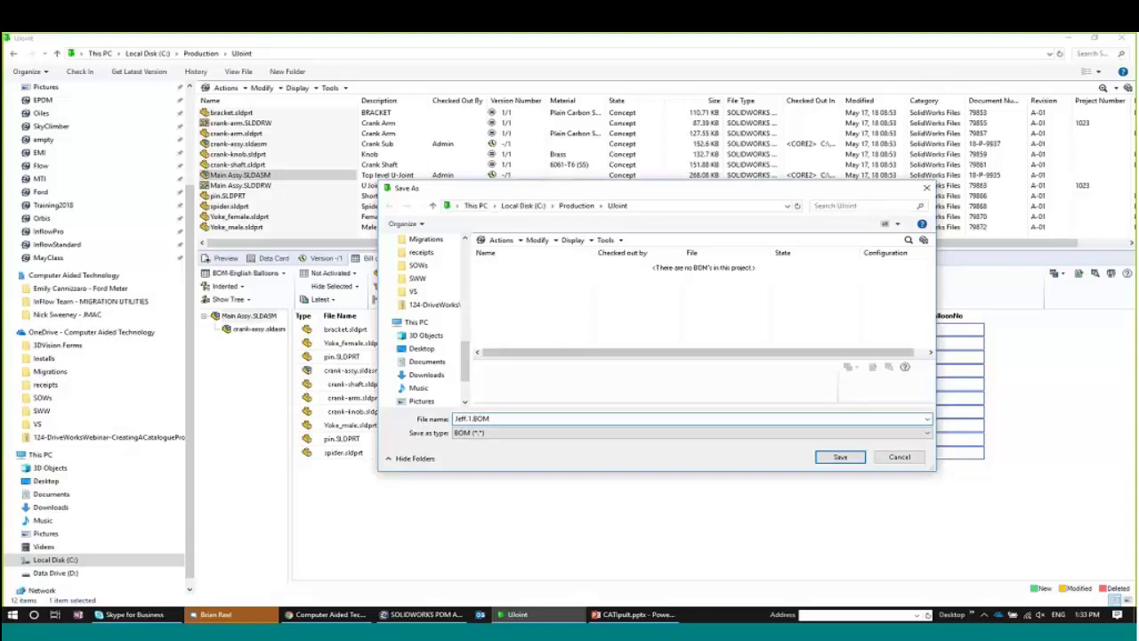
{"action": "type", "text": "Named"}
{"action": "left_click", "coordinate": [840, 456]}
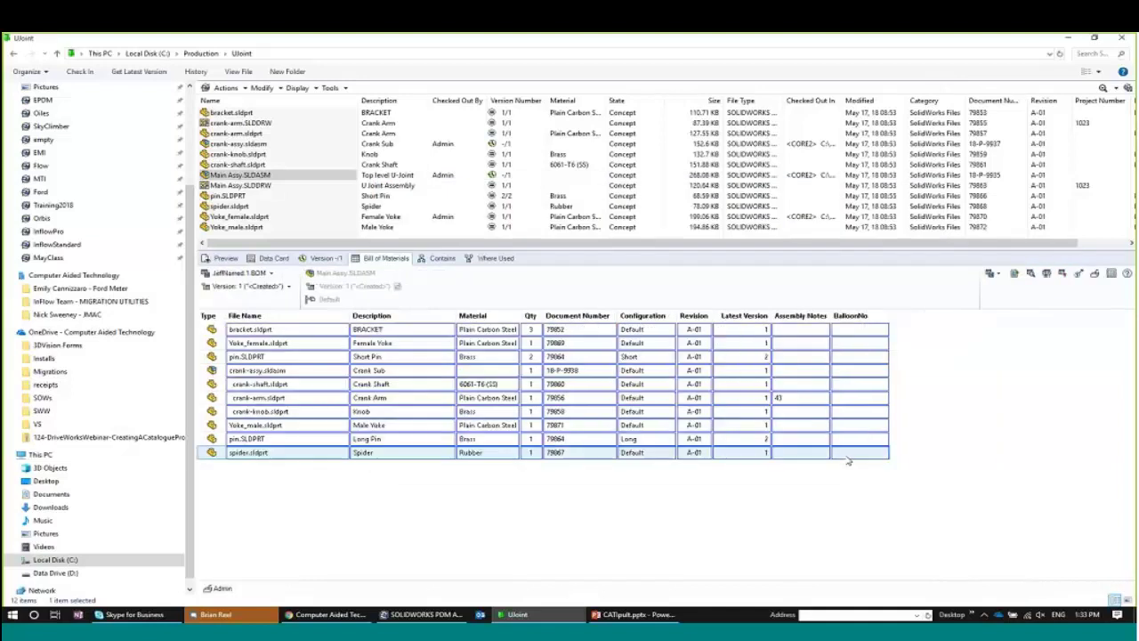
{"action": "left_click", "coordinate": [711, 411]}
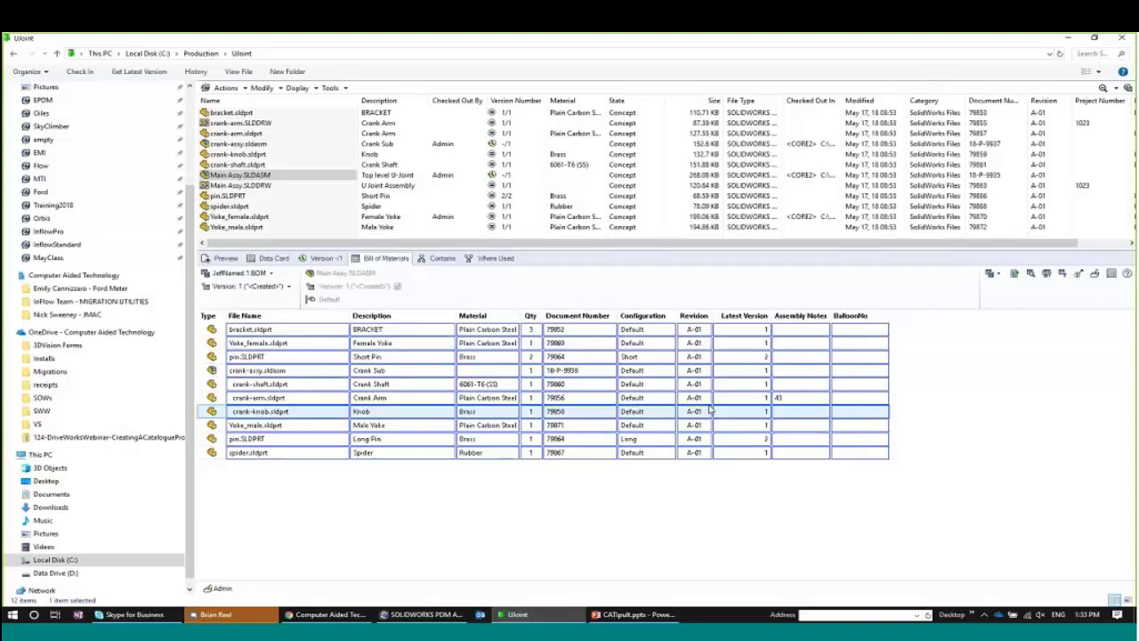
Step: Prefix the file name in the Long Pin row of the named bill of materials with the presenter's first name
{"action": "left_click", "coordinate": [430, 441]}
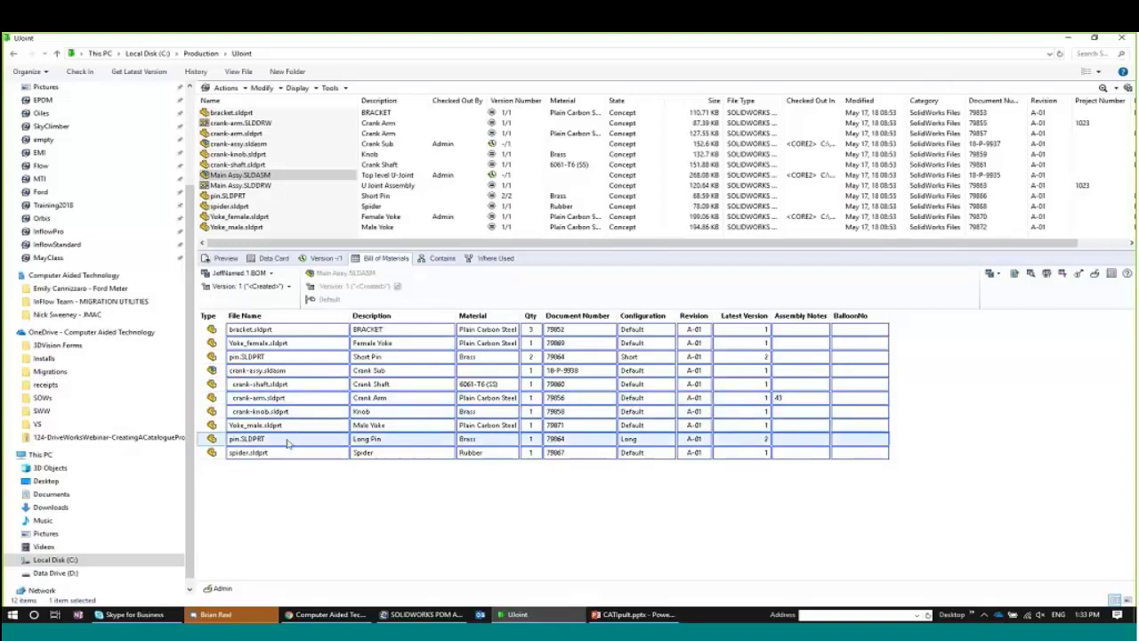
{"action": "left_click", "coordinate": [240, 442]}
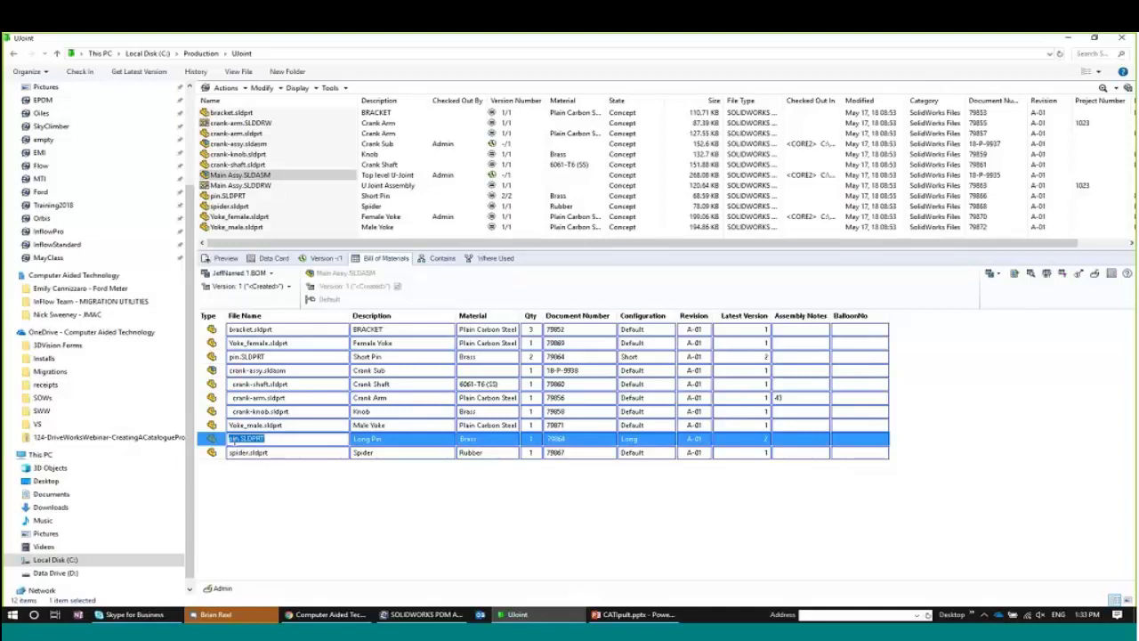
{"action": "left_click", "coordinate": [234, 443]}
{"action": "type", "text": "Jeff"}
{"action": "key", "text": "Up"}
{"action": "key", "text": "Up"}
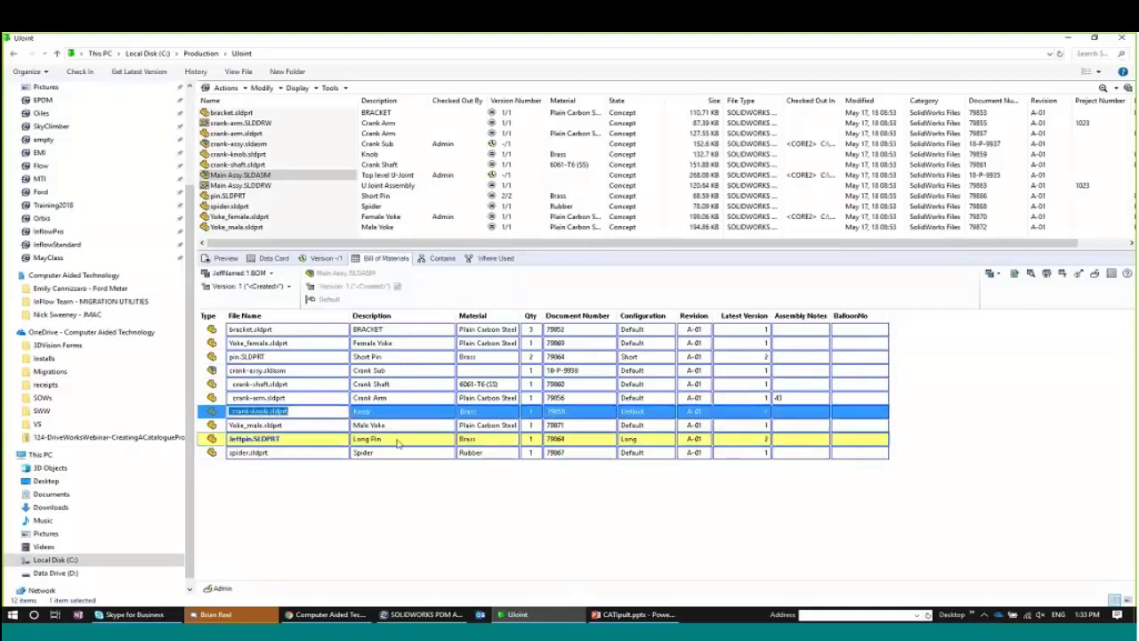
{"action": "left_click", "coordinate": [398, 442]}
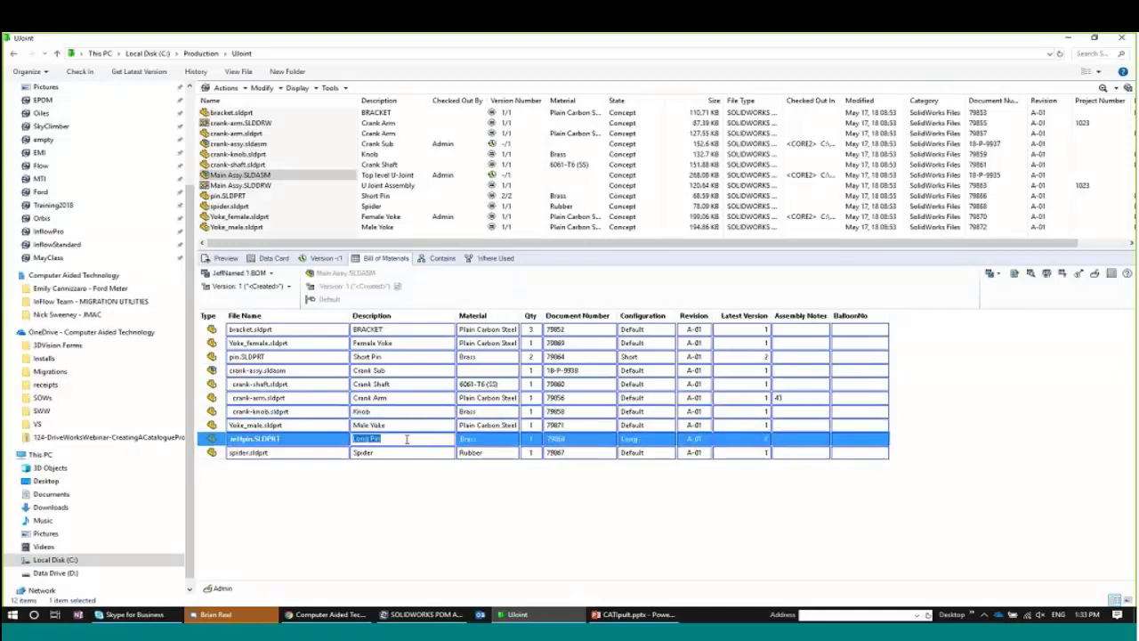
Step: Insert an empty row directly above the Long Pin row in the named bill of materials
{"action": "right_click", "coordinate": [209, 441]}
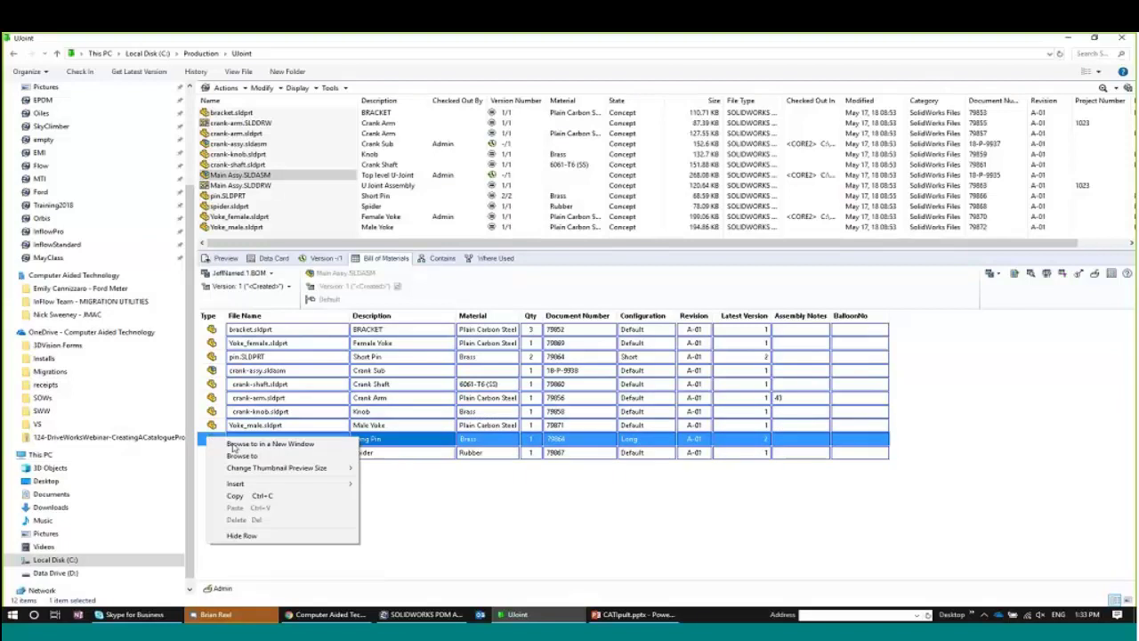
{"action": "mouse_move", "coordinate": [267, 484]}
{"action": "left_click", "coordinate": [376, 485]}
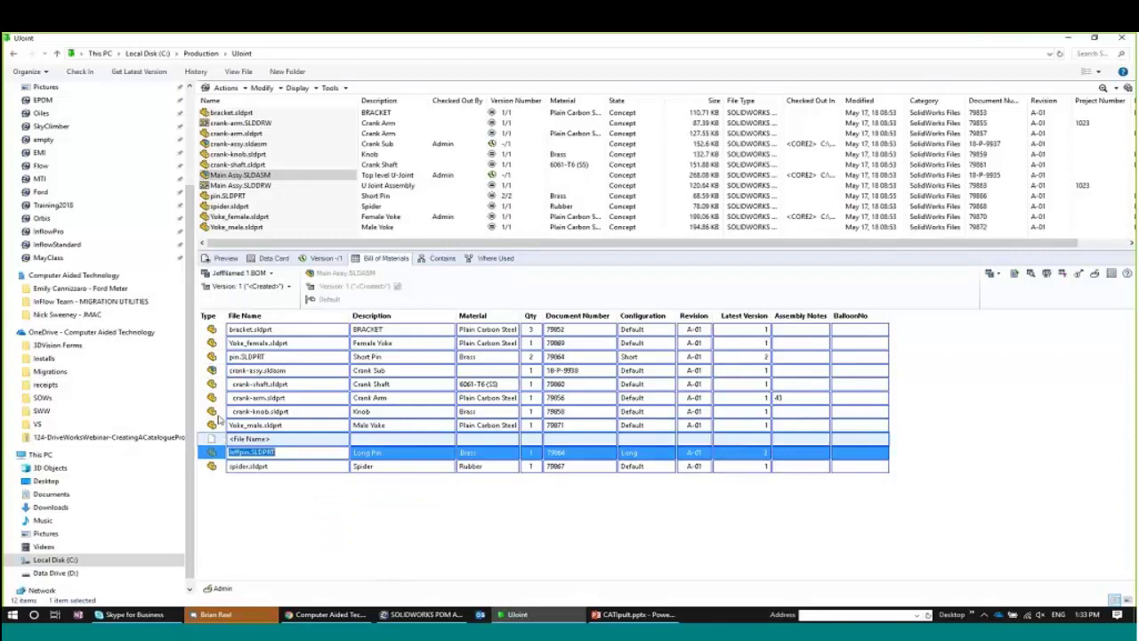
Step: Hide the Long Pin row and save the changes to the named bill of materials
{"action": "right_click", "coordinate": [210, 389]}
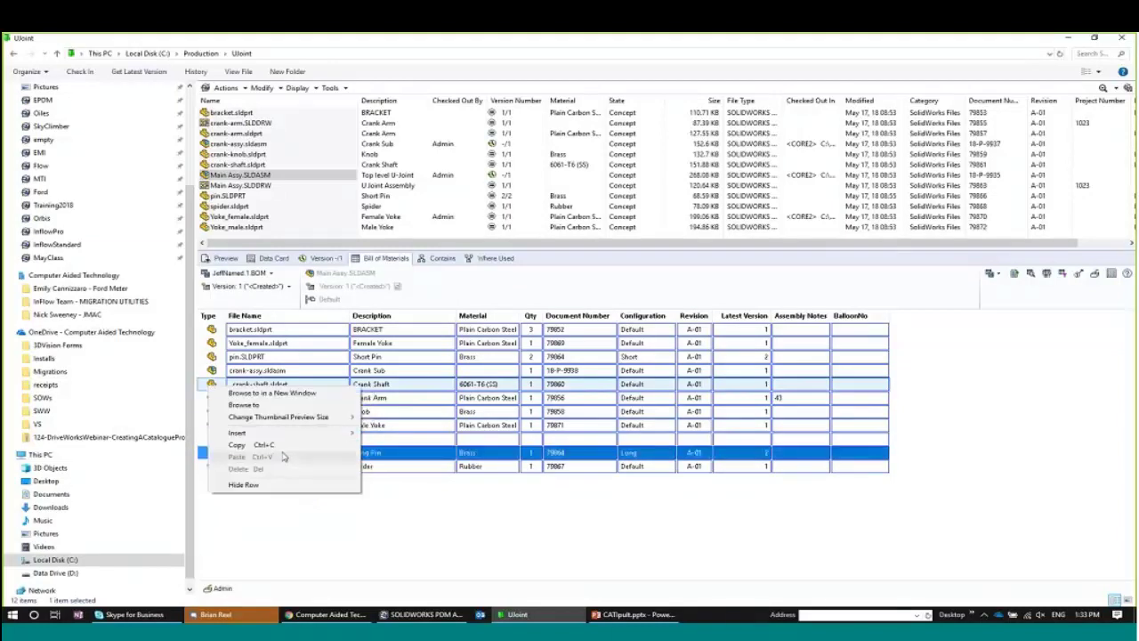
{"action": "left_click", "coordinate": [282, 484]}
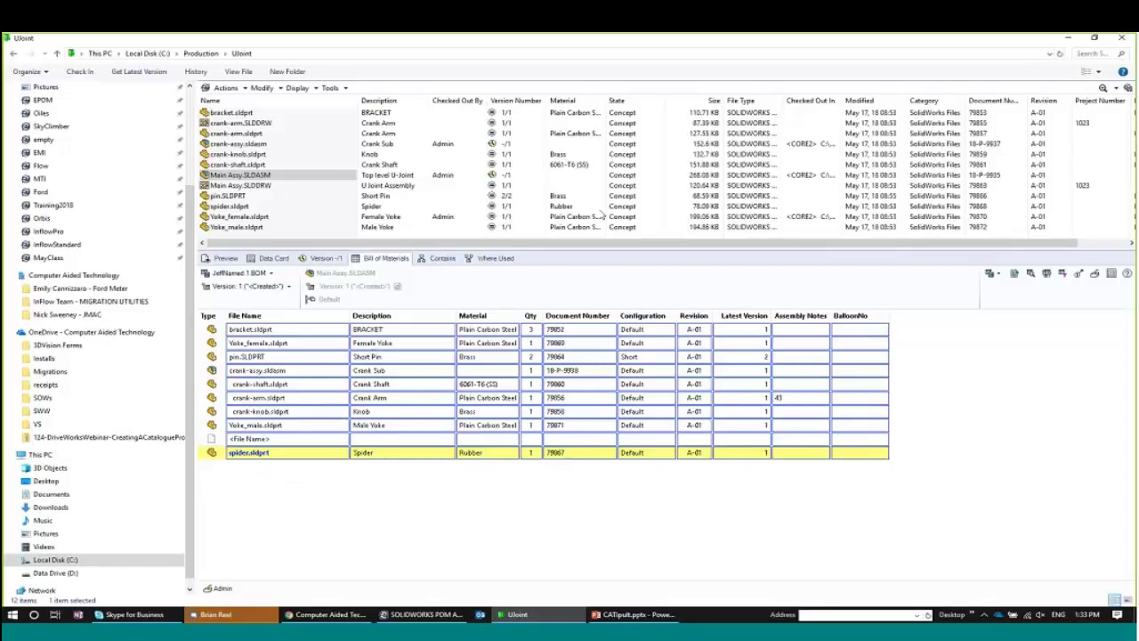
{"action": "left_click", "coordinate": [993, 277]}
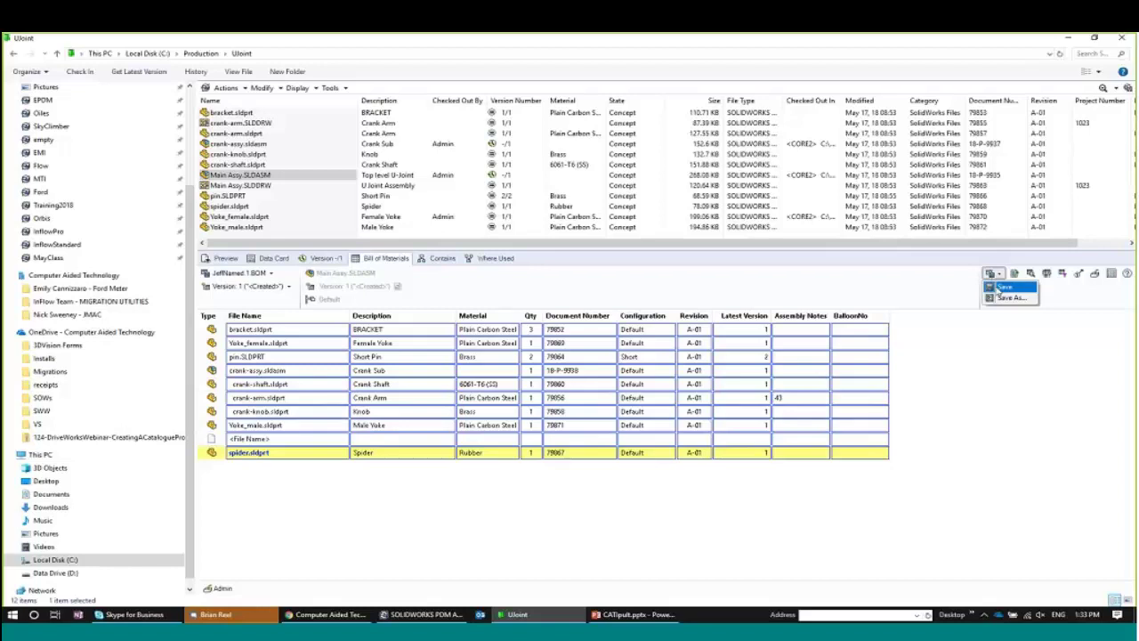
{"action": "left_click", "coordinate": [998, 291]}
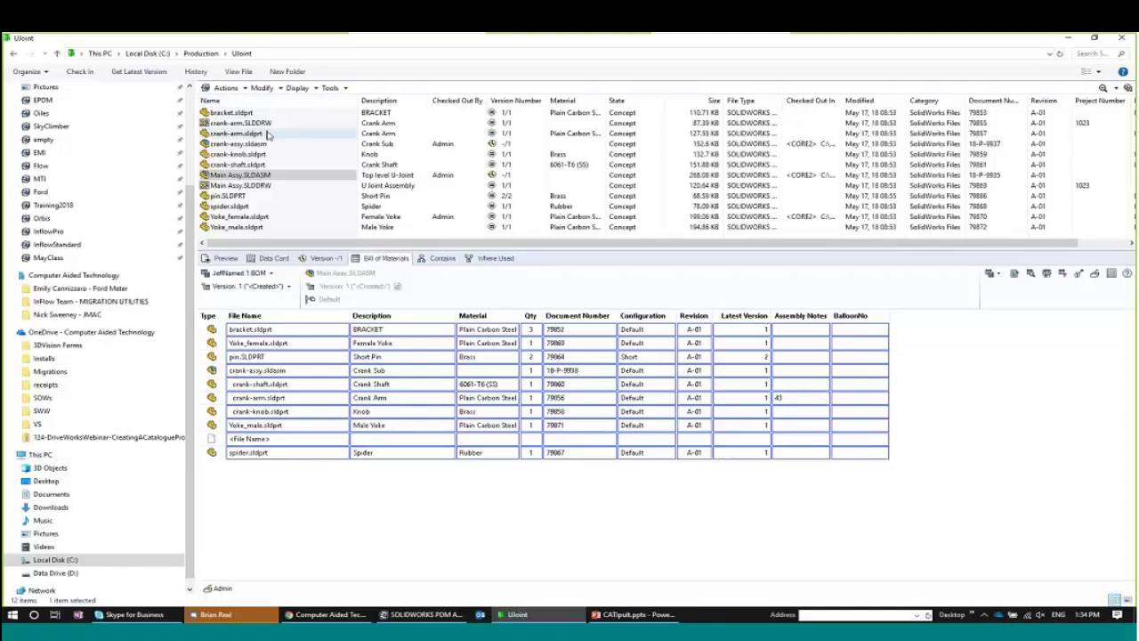
Step: Show the UJoint folder's saved bills of materials instead of its files and view the named BOM of Main Assy.SLDASM
{"action": "left_click", "coordinate": [297, 88]}
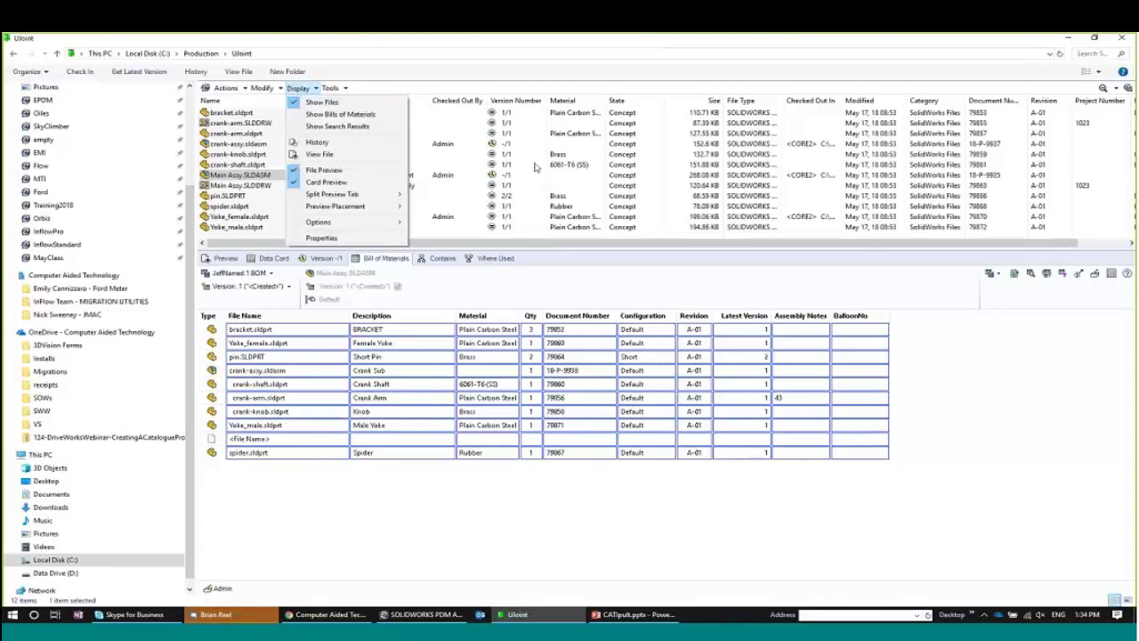
{"action": "left_click", "coordinate": [363, 116]}
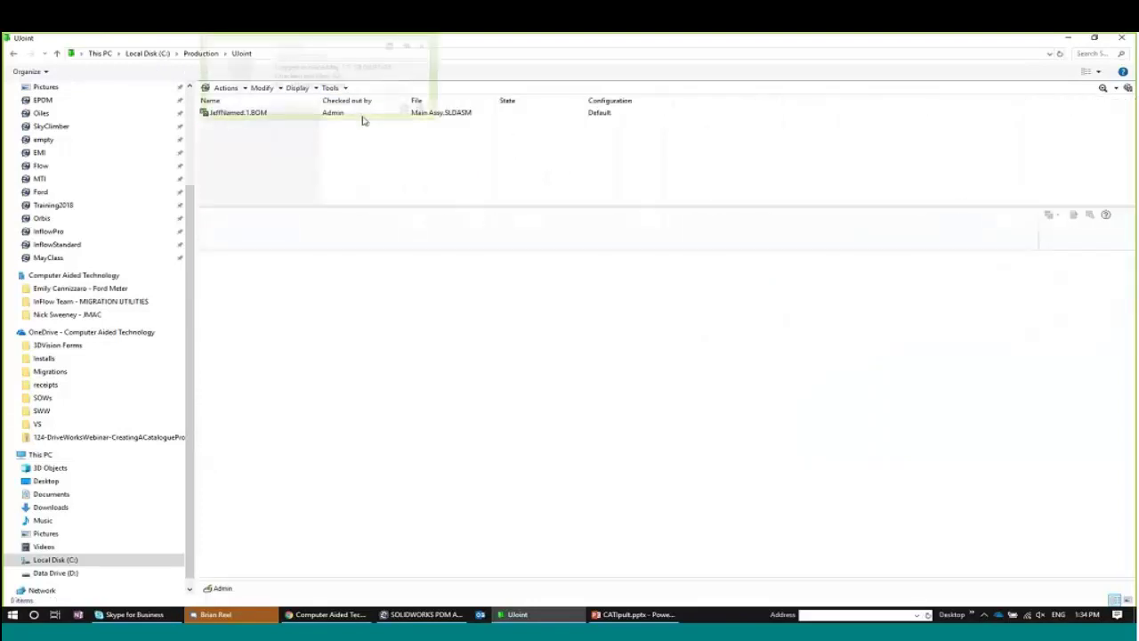
{"action": "left_click", "coordinate": [224, 115]}
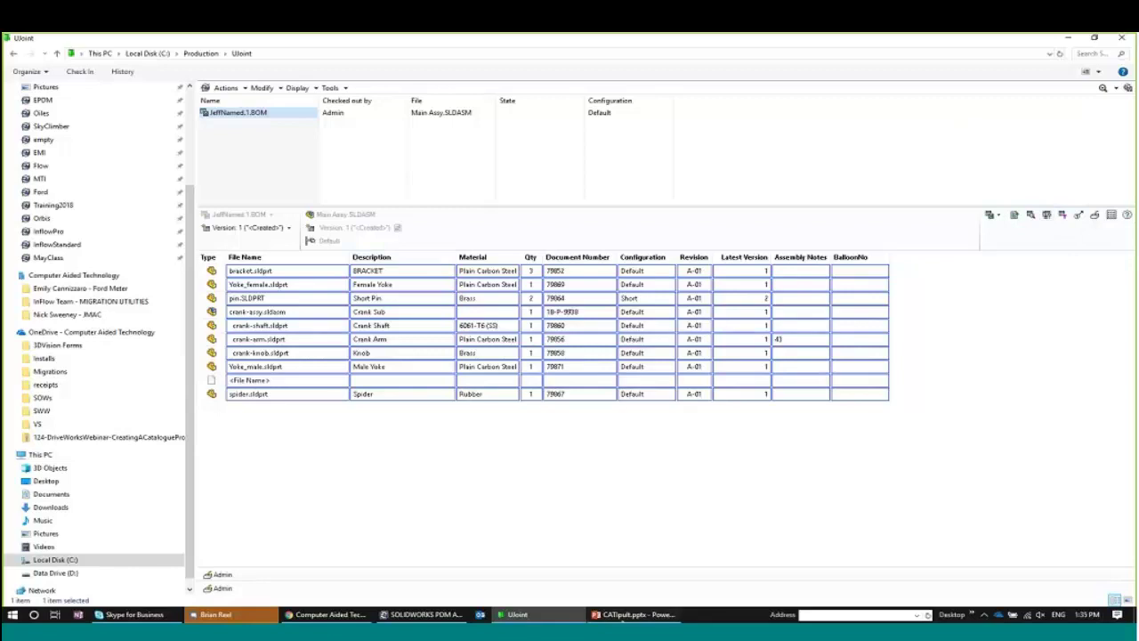
Step: Switch to the PowerPoint slide about the Named BOM environment
{"action": "left_click", "coordinate": [631, 614]}
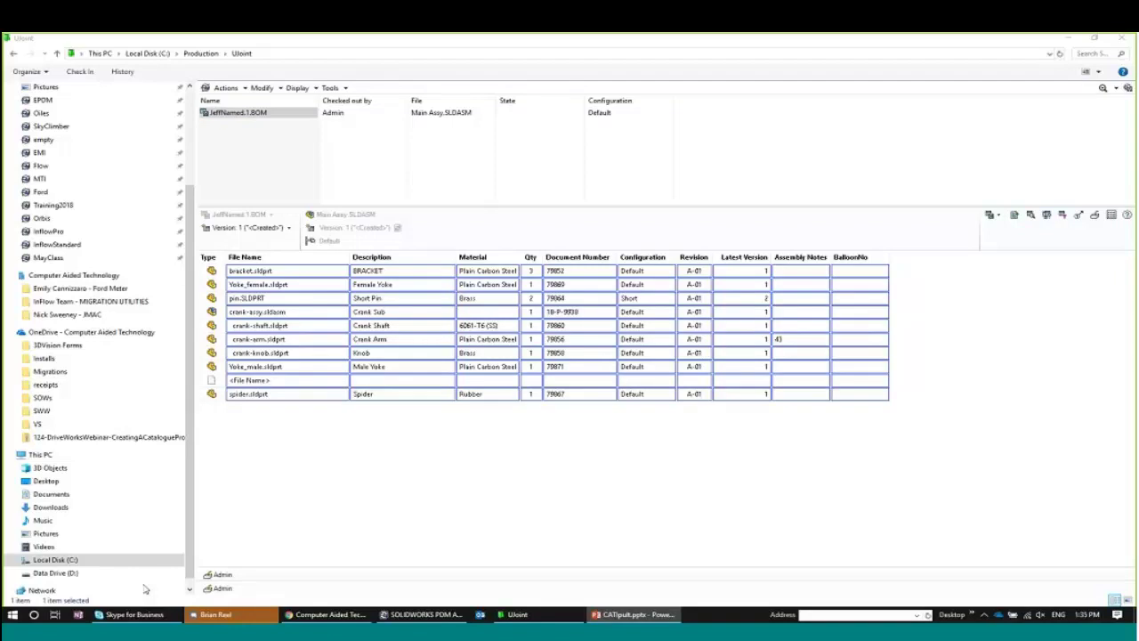
{"action": "key", "text": "alt+Tab"}
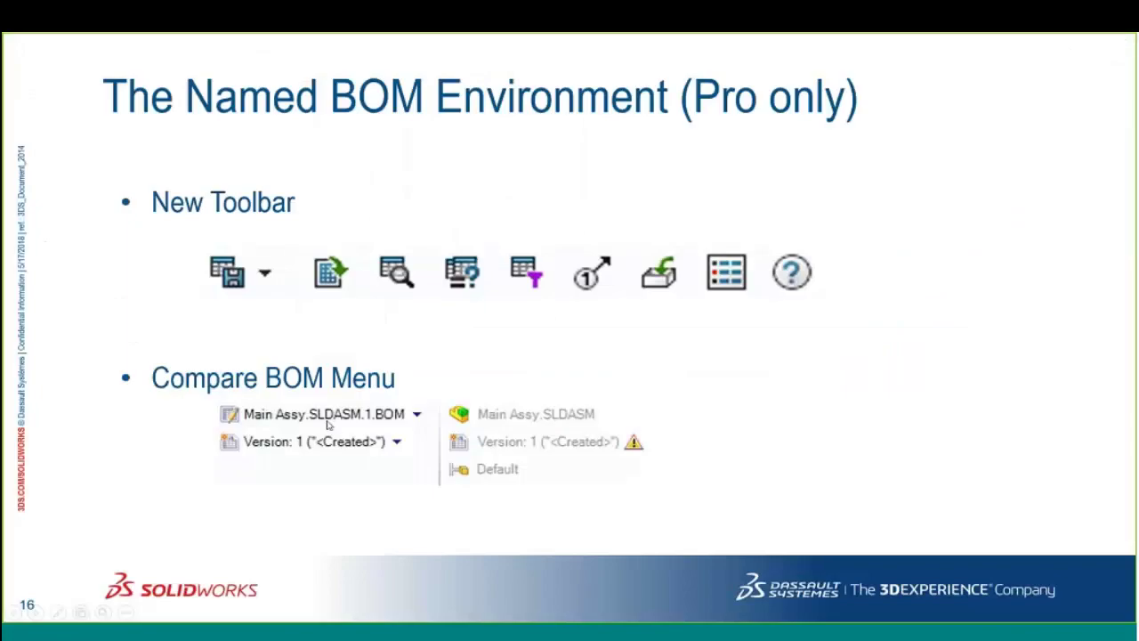